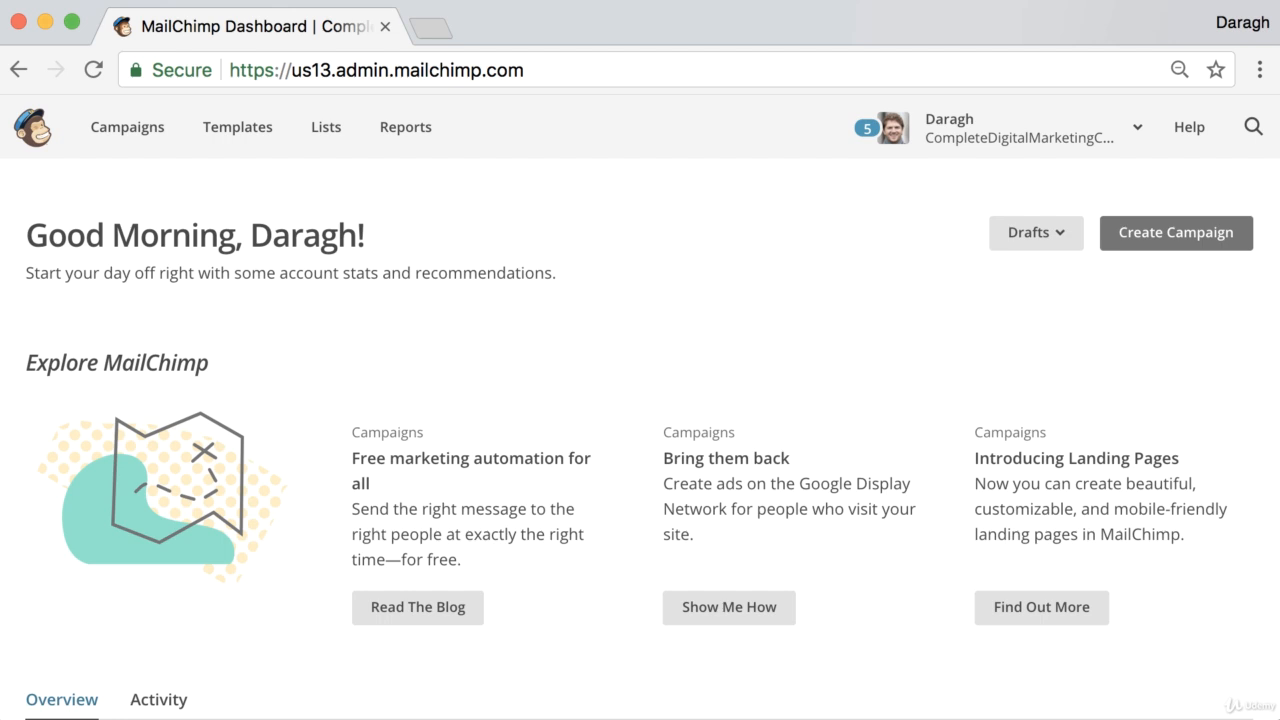
Create a regular email campaign named "How to Capture Emails Without a Website" and send it to the entire list
{"action": "left_click", "coordinate": [1166, 238]}
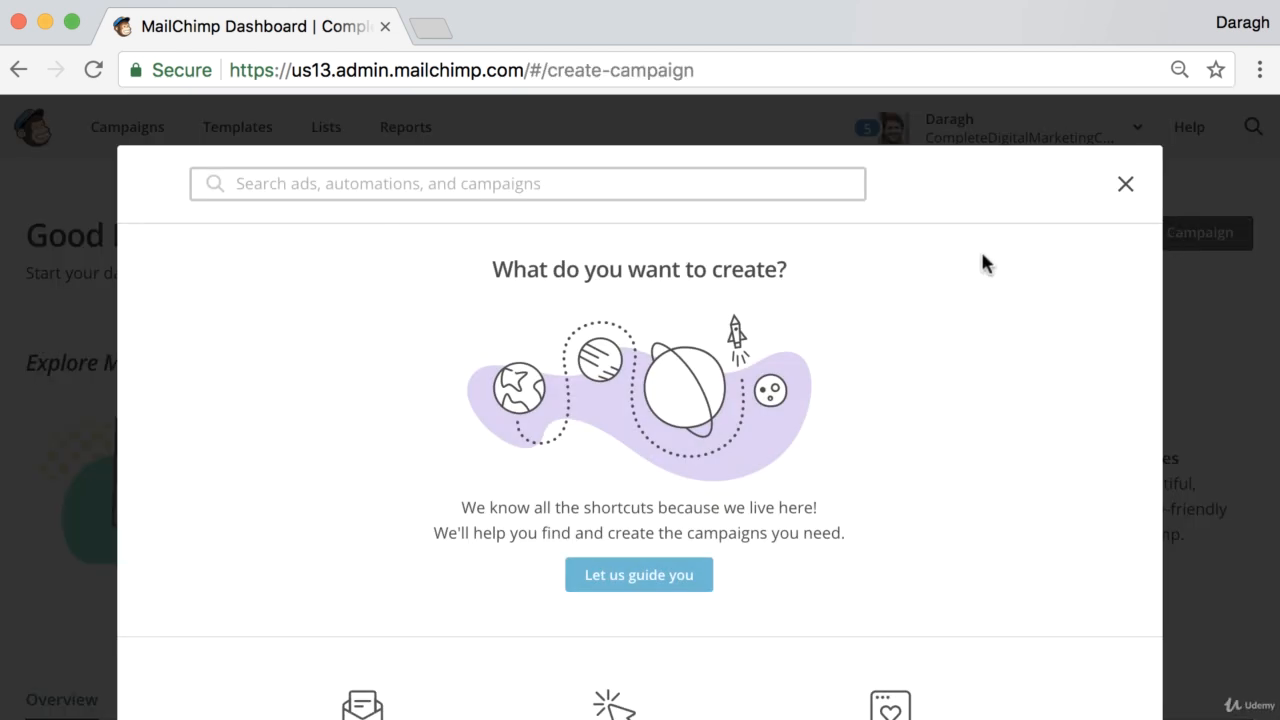
{"action": "scroll", "coordinate": [399, 386], "scroll_direction": "down", "scroll_amount": 2}
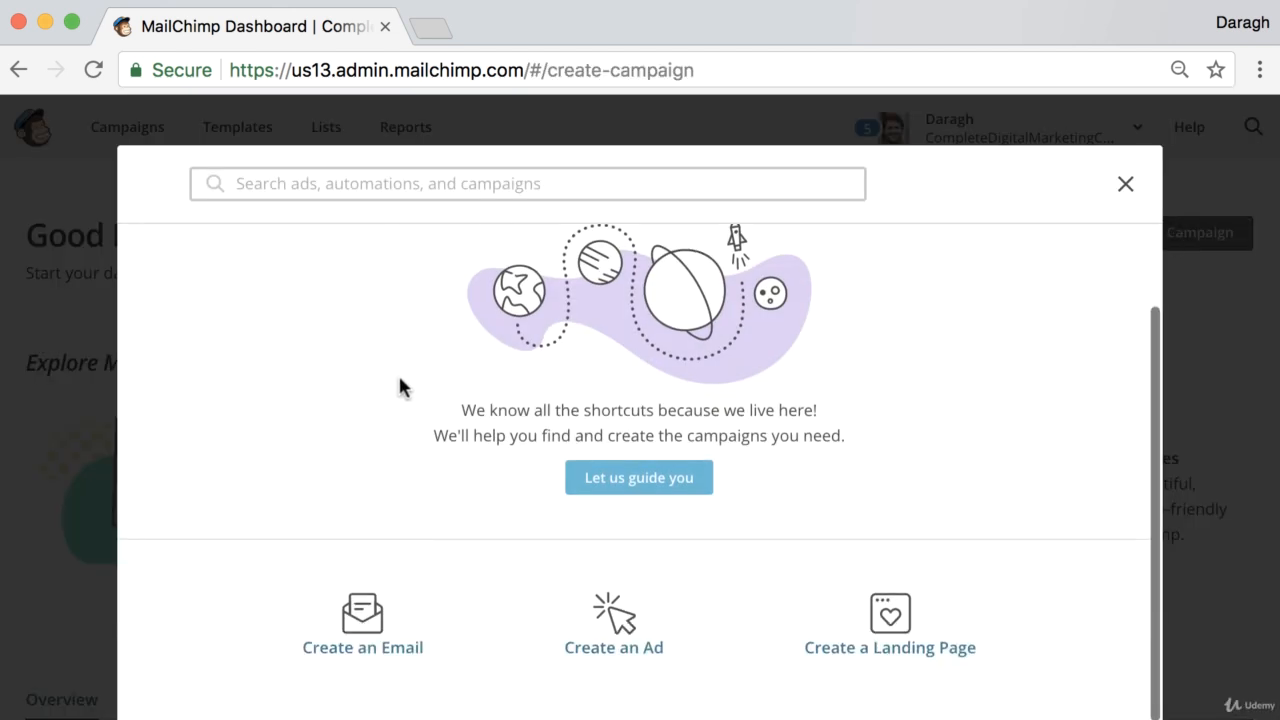
{"action": "left_click", "coordinate": [358, 648]}
{"action": "left_click", "coordinate": [411, 559]}
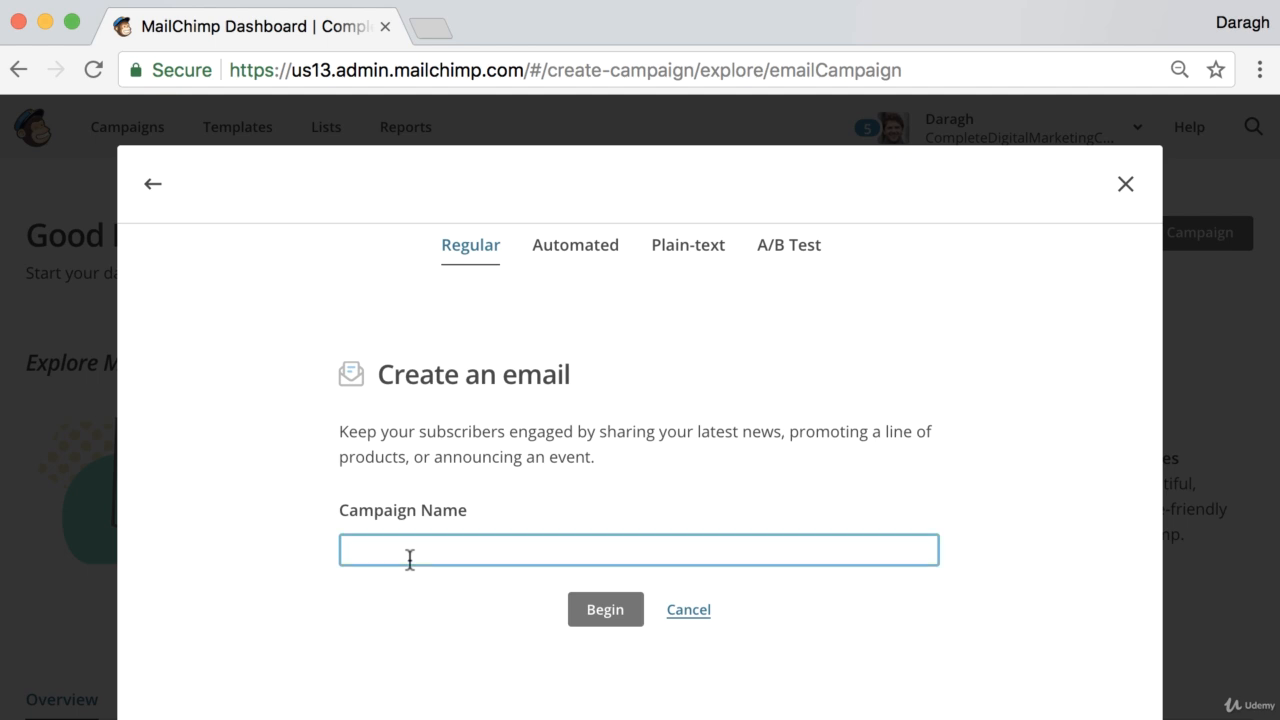
{"action": "type", "text": "How"}
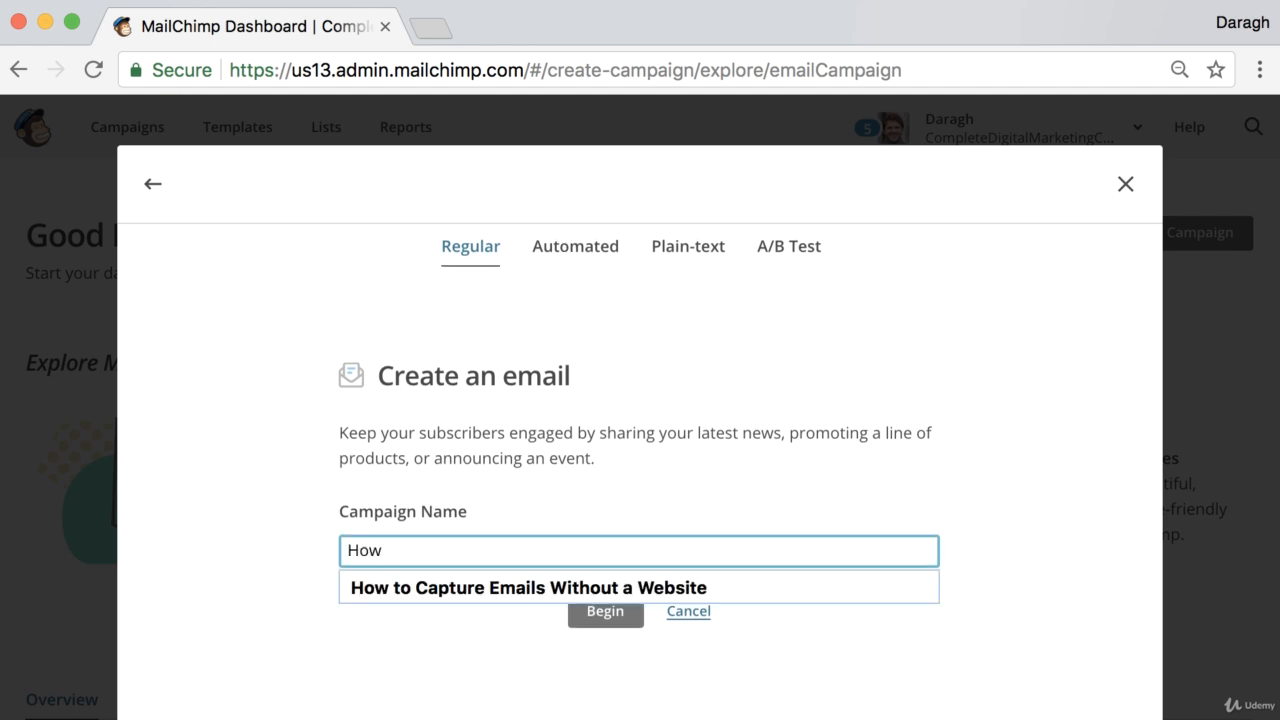
{"action": "left_click", "coordinate": [425, 589]}
{"action": "left_click", "coordinate": [595, 615]}
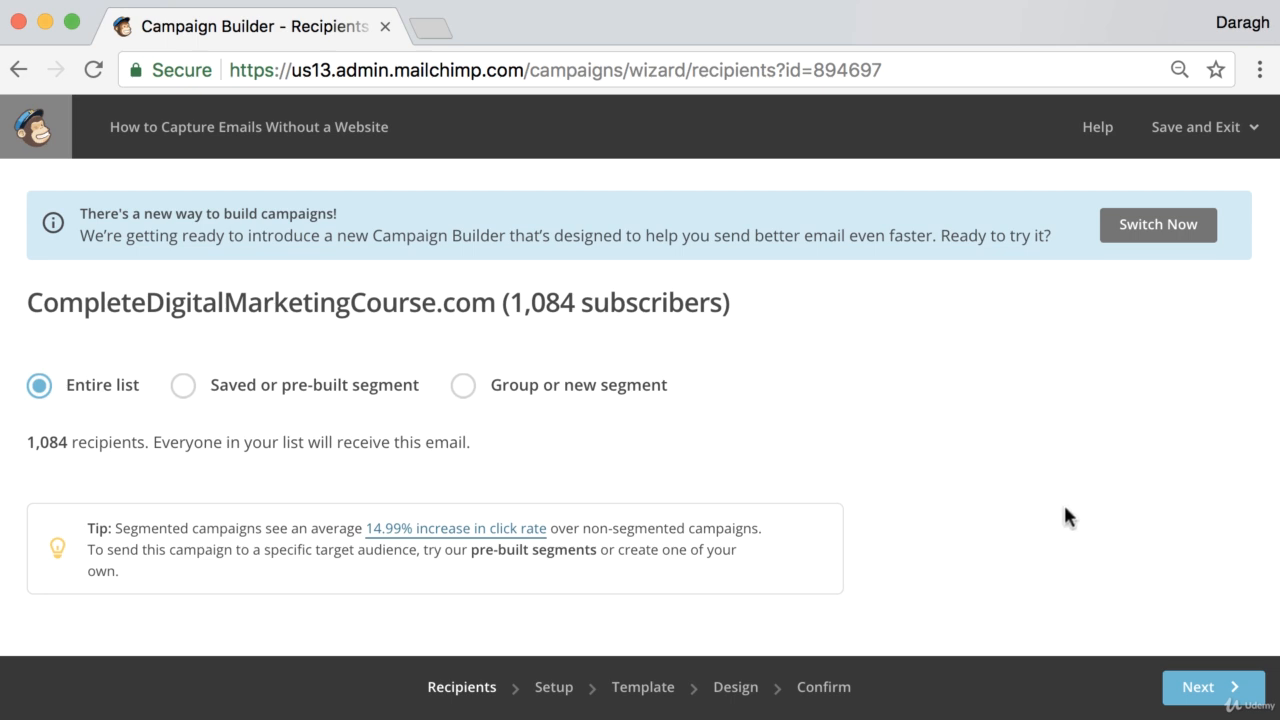
{"action": "left_click", "coordinate": [1210, 690]}
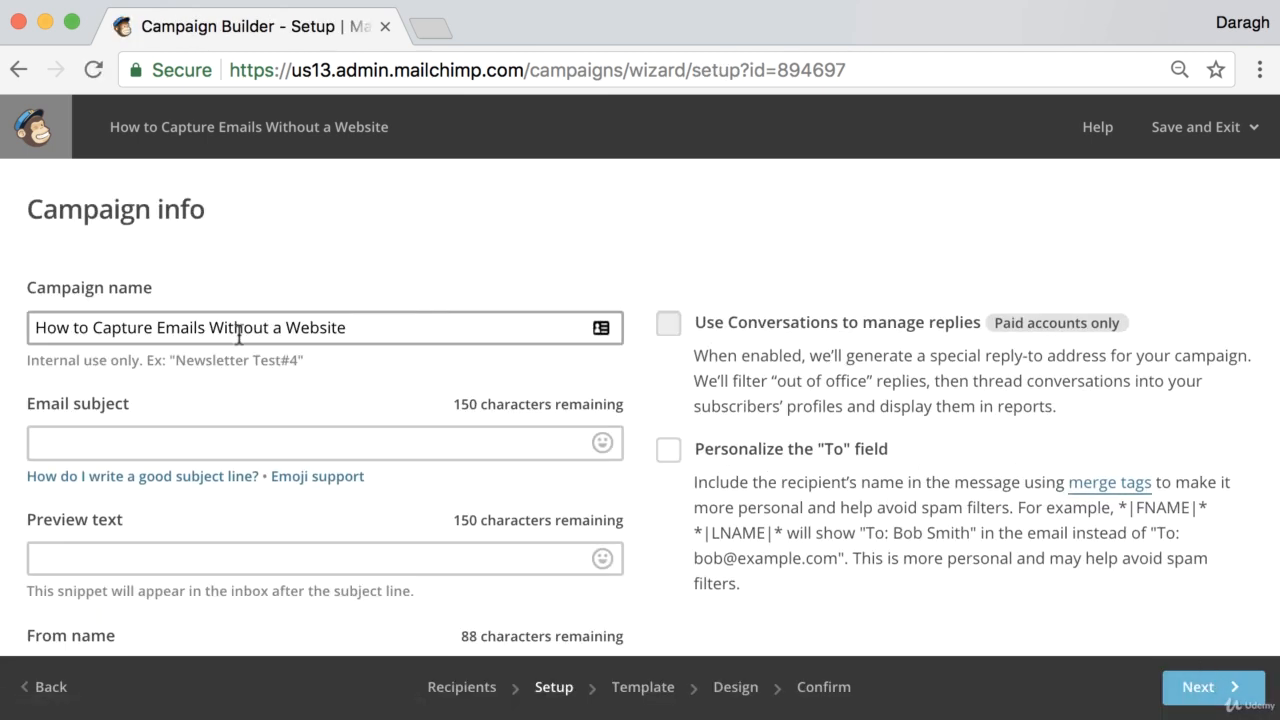
Copy the campaign name into the email subject field
{"action": "left_click_drag", "start_coordinate": [27, 212], "coordinate": [219, 222]}
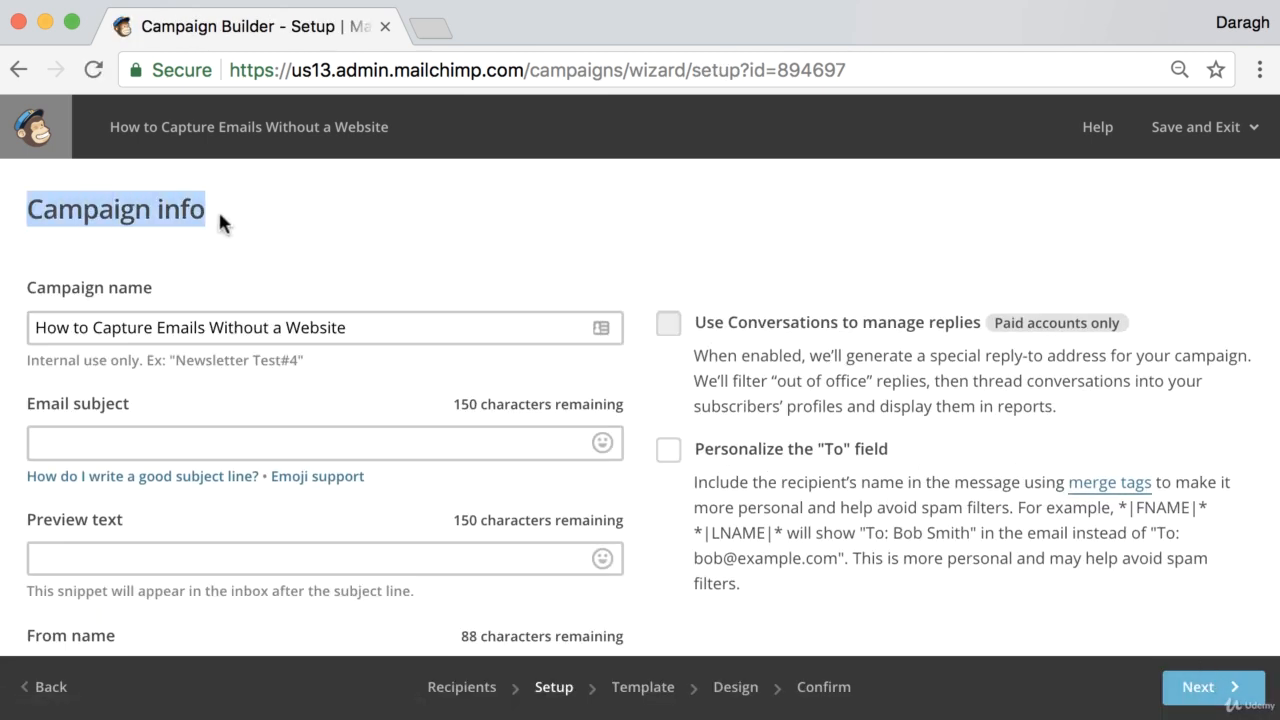
{"action": "left_click", "coordinate": [250, 216]}
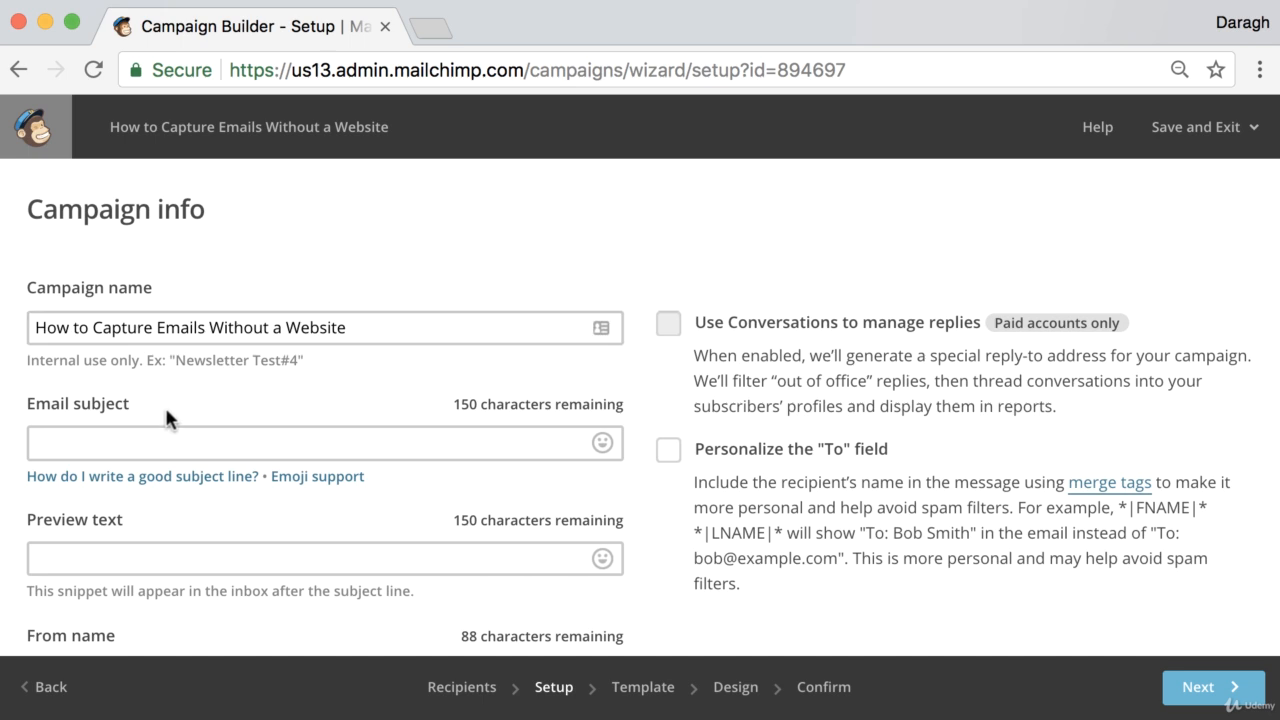
{"action": "left_click", "coordinate": [130, 327]}
{"action": "triple_click", "coordinate": [130, 327]}
{"action": "key", "text": "super+c"}
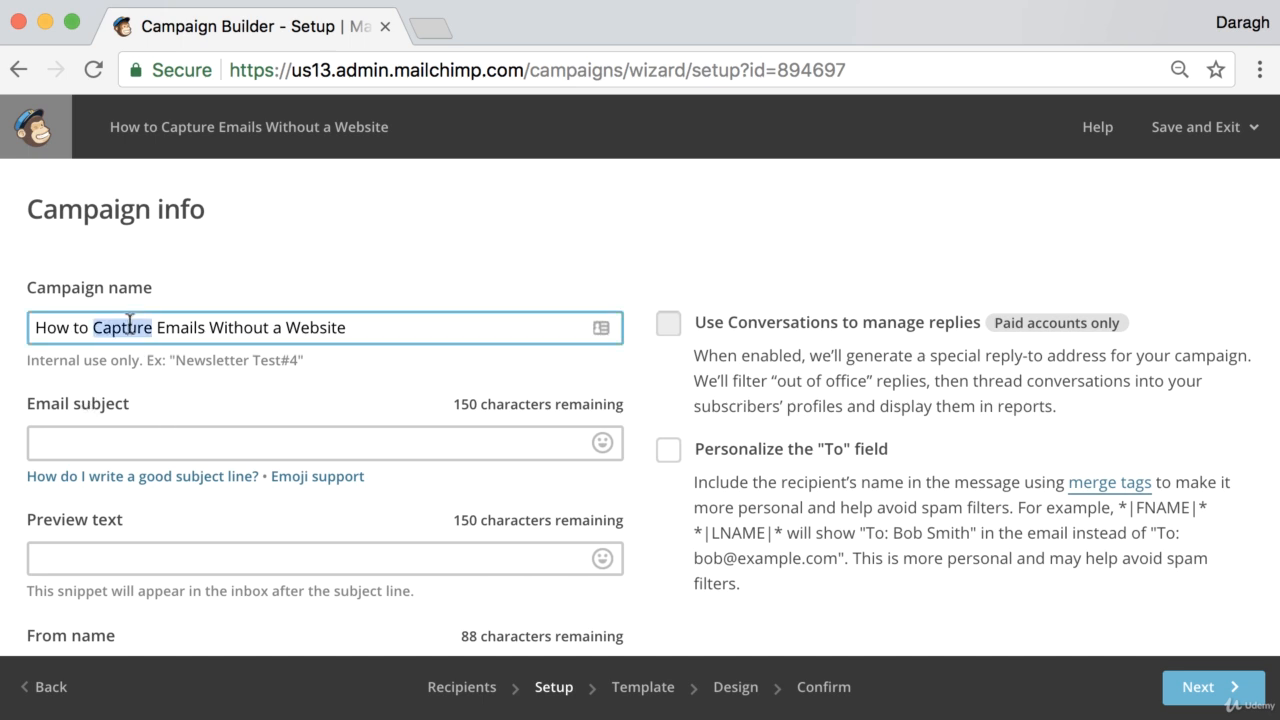
{"action": "left_click", "coordinate": [106, 440]}
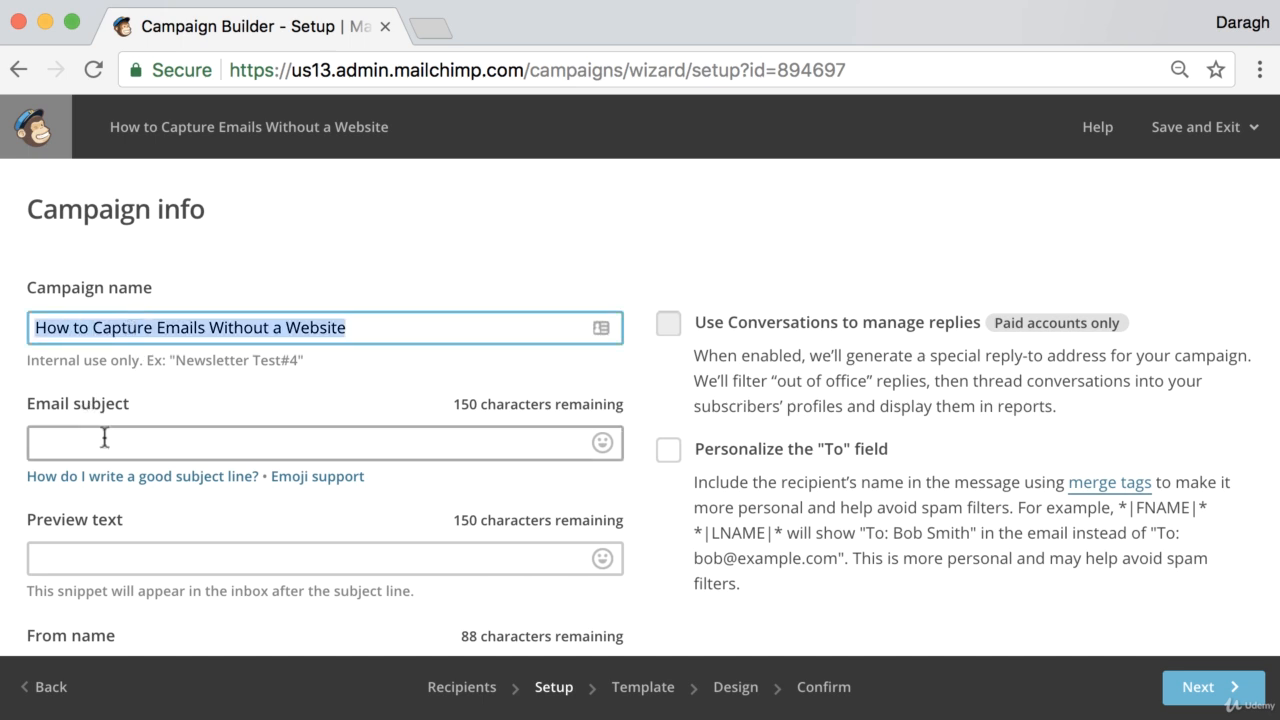
{"action": "key", "text": "super+v"}
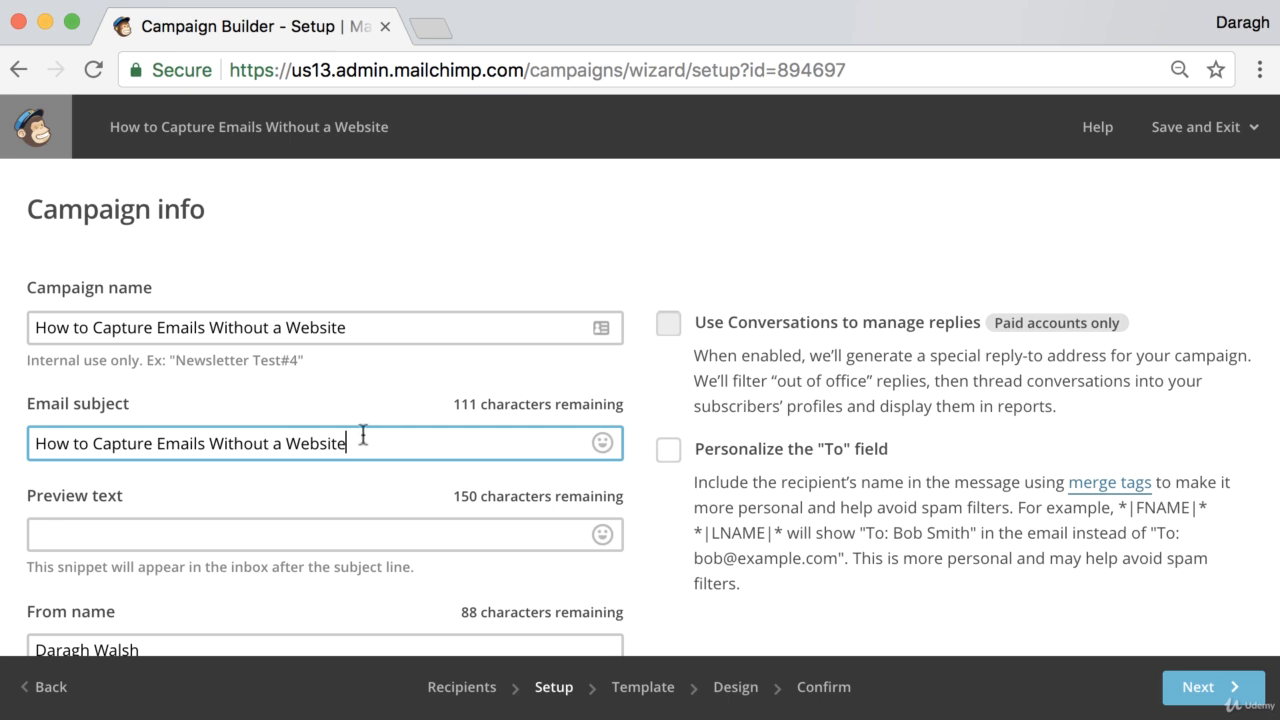
Set the preview text to "Learn a really simple way to capture email without needing a website"
{"action": "scroll", "coordinate": [363, 380], "scroll_direction": "down", "scroll_amount": 3}
{"action": "left_click", "coordinate": [276, 375]}
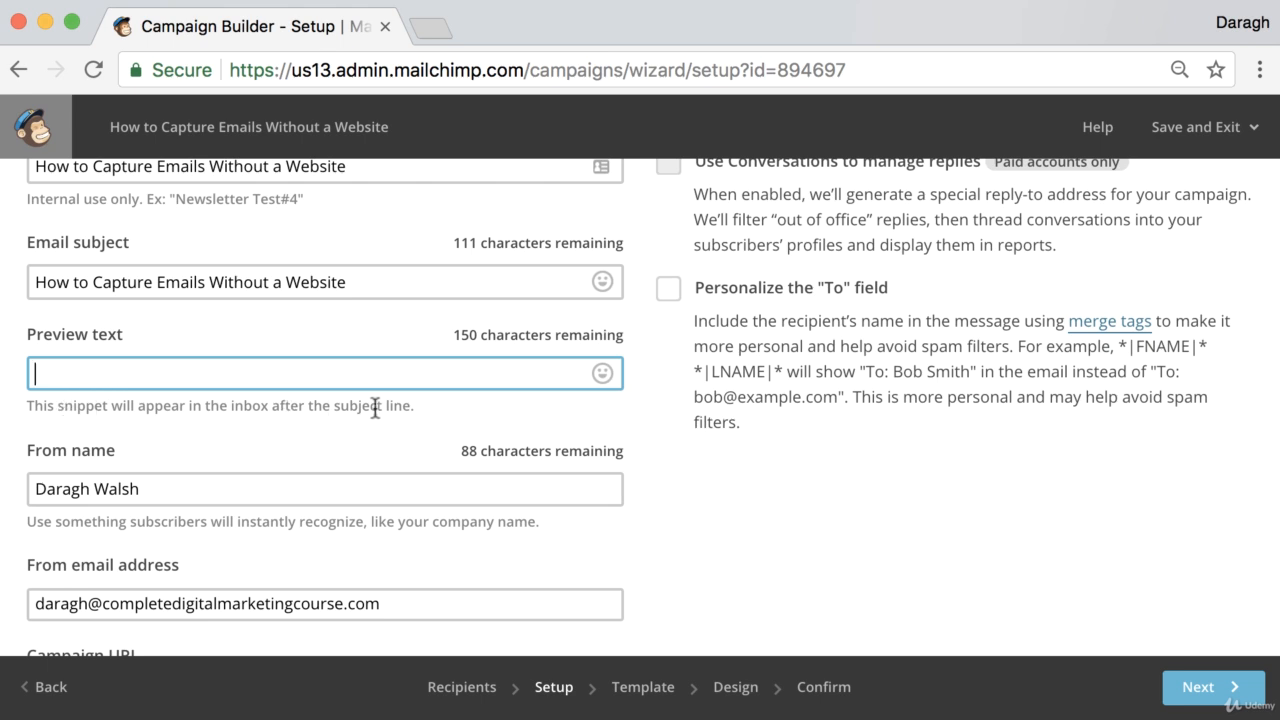
{"action": "scroll", "coordinate": [412, 407], "scroll_direction": "up", "scroll_amount": 3}
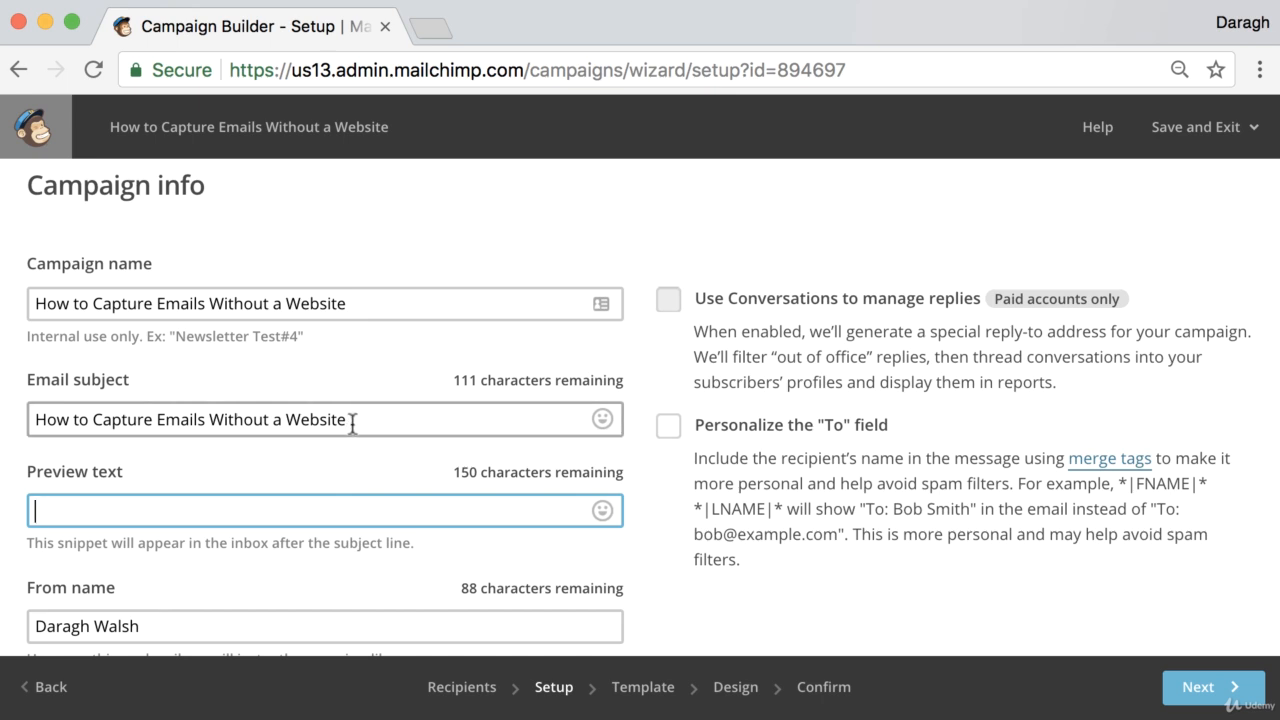
{"action": "left_click_drag", "start_coordinate": [350, 420], "coordinate": [20, 425]}
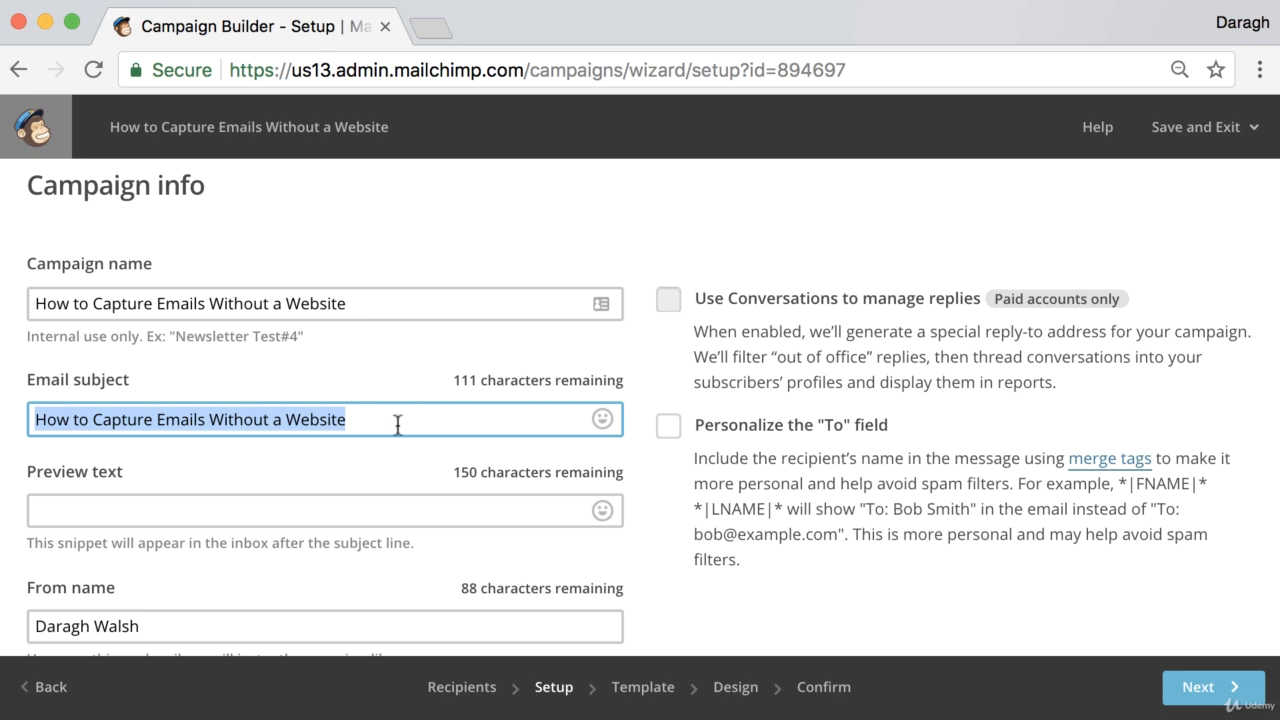
{"action": "left_click", "coordinate": [162, 505]}
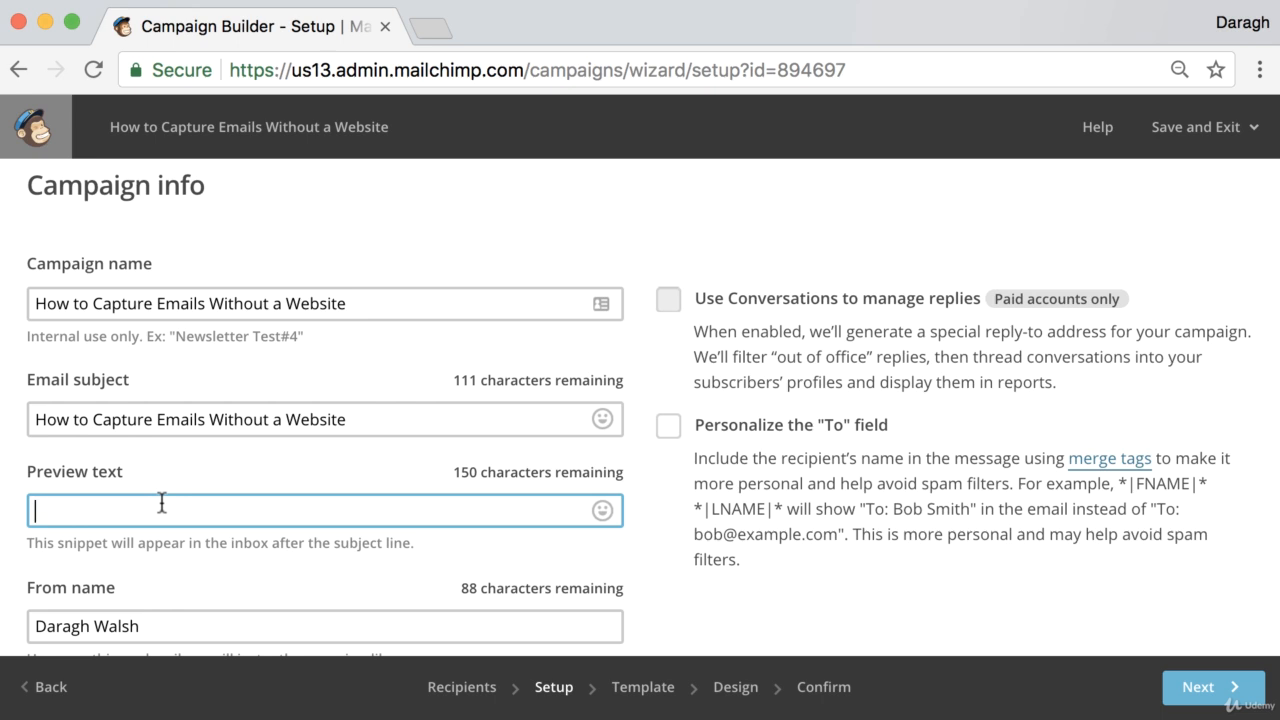
{"action": "type", "text": "Learn a really sm"}
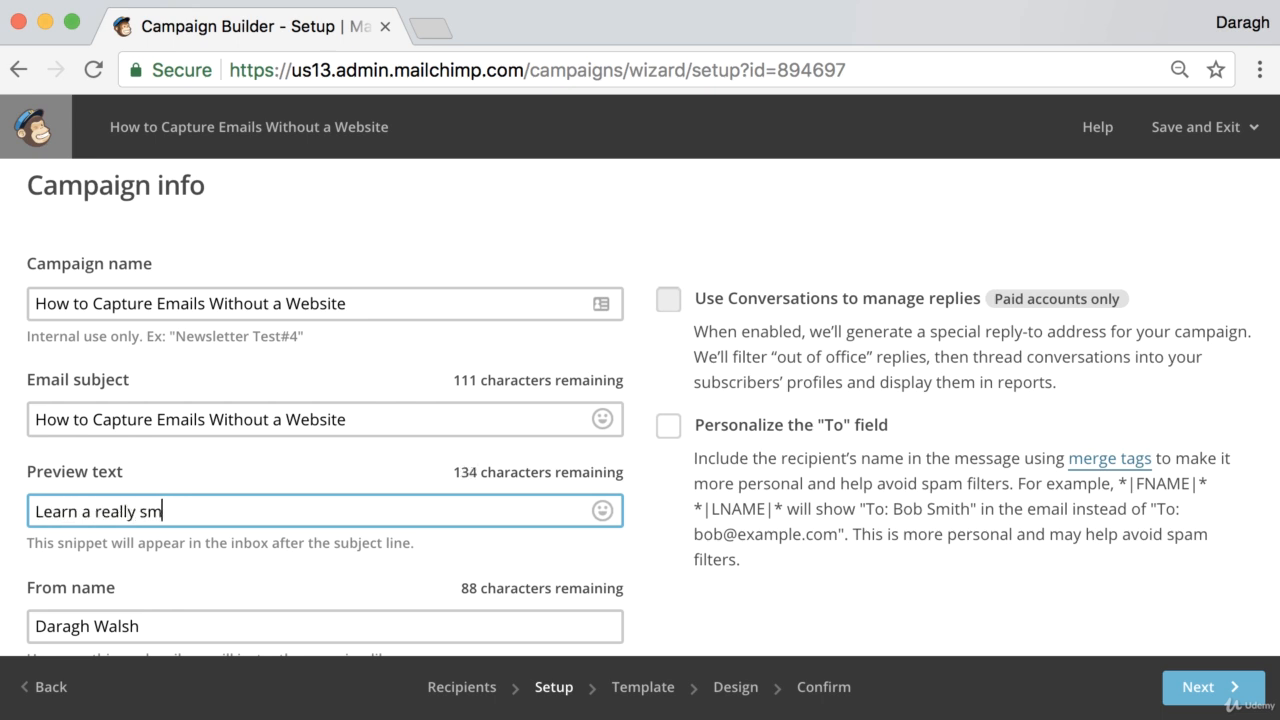
{"action": "key", "text": "BackSpace"}
{"action": "type", "text": "imple way to captures"}
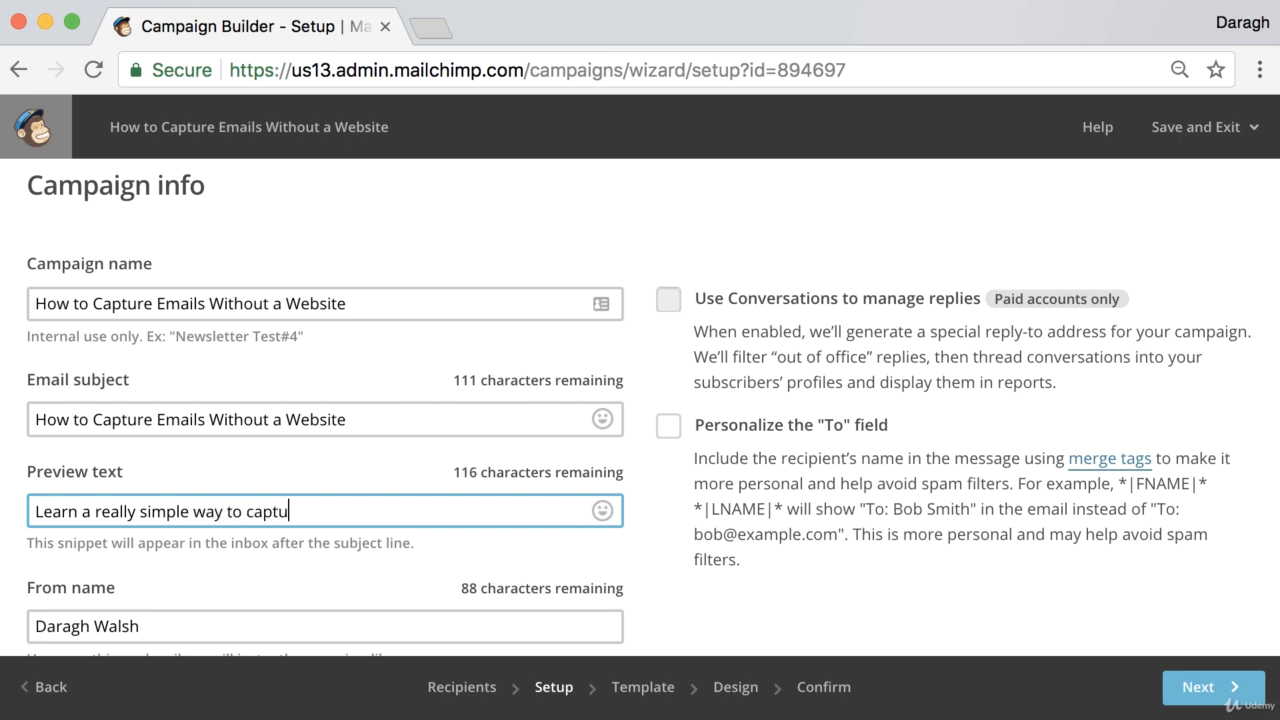
{"action": "key", "text": "BackSpace"}
{"action": "key", "text": "BackSpace"}
{"action": "type", "text": "email without w"}
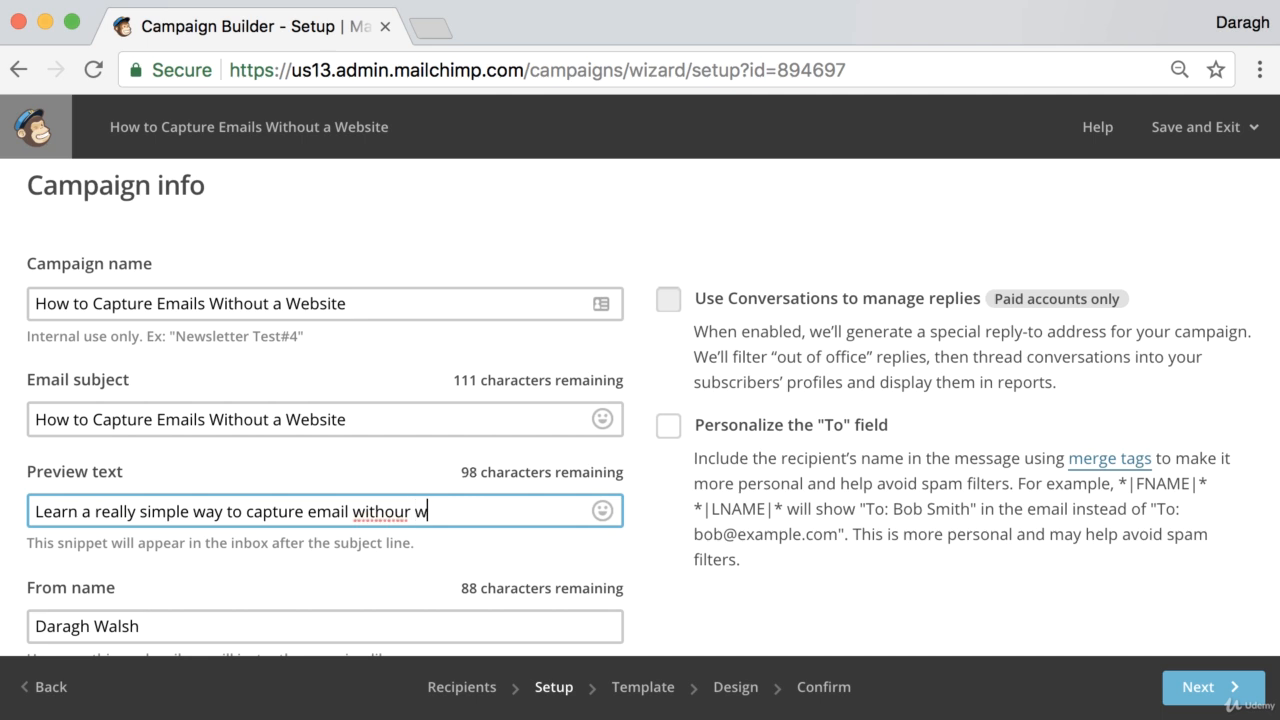
{"action": "key", "text": "BackSpace"}
{"action": "key", "text": "BackSpace"}
{"action": "type", "text": "needing a "}
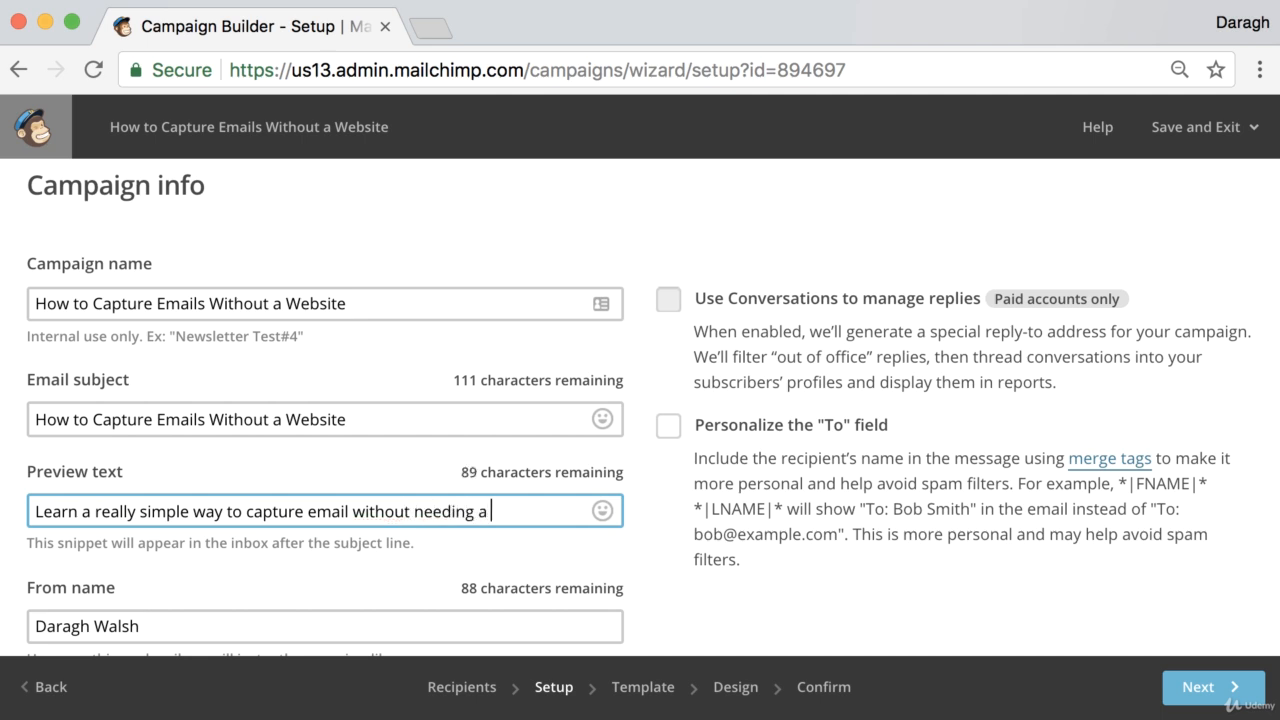
{"action": "type", "text": "website"}
Review the sender name, sender e-mail address, campaign URL and tracking options of the campaign setup
{"action": "scroll", "coordinate": [198, 513], "scroll_direction": "down", "scroll_amount": 3}
{"action": "scroll", "coordinate": [198, 513], "scroll_direction": "up", "scroll_amount": 1}
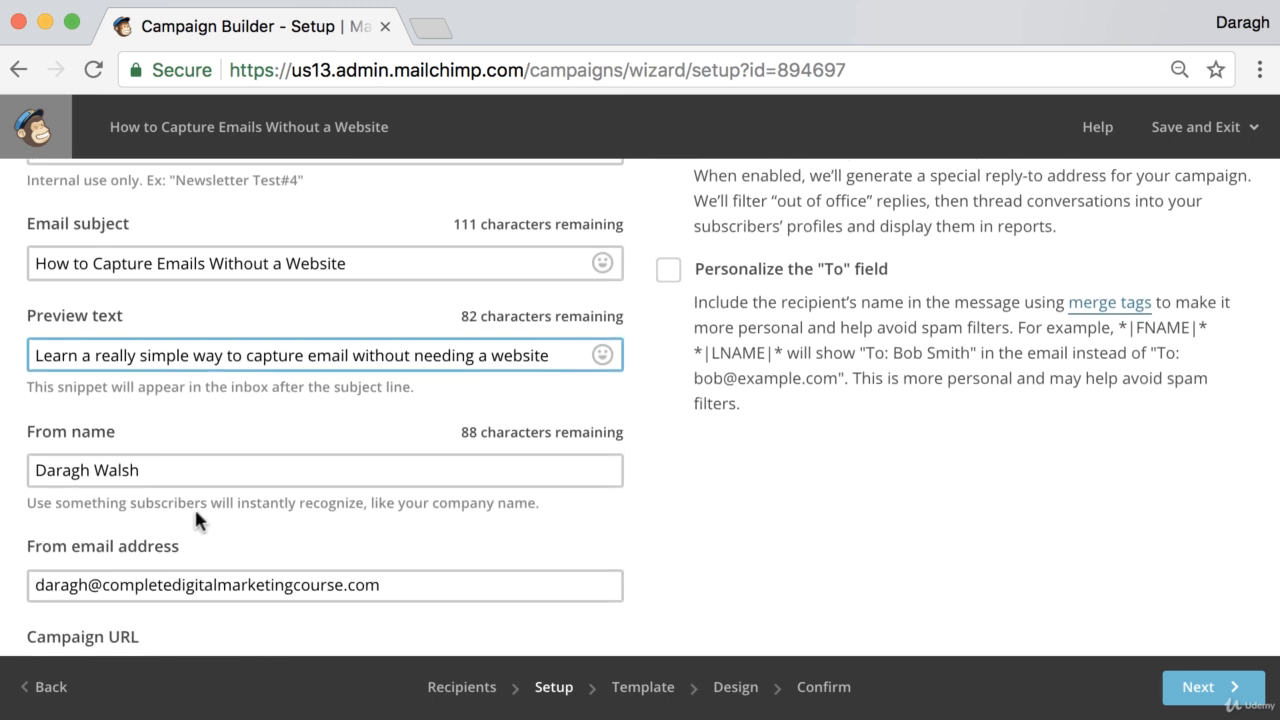
{"action": "scroll", "coordinate": [195, 512], "scroll_direction": "down", "scroll_amount": 1}
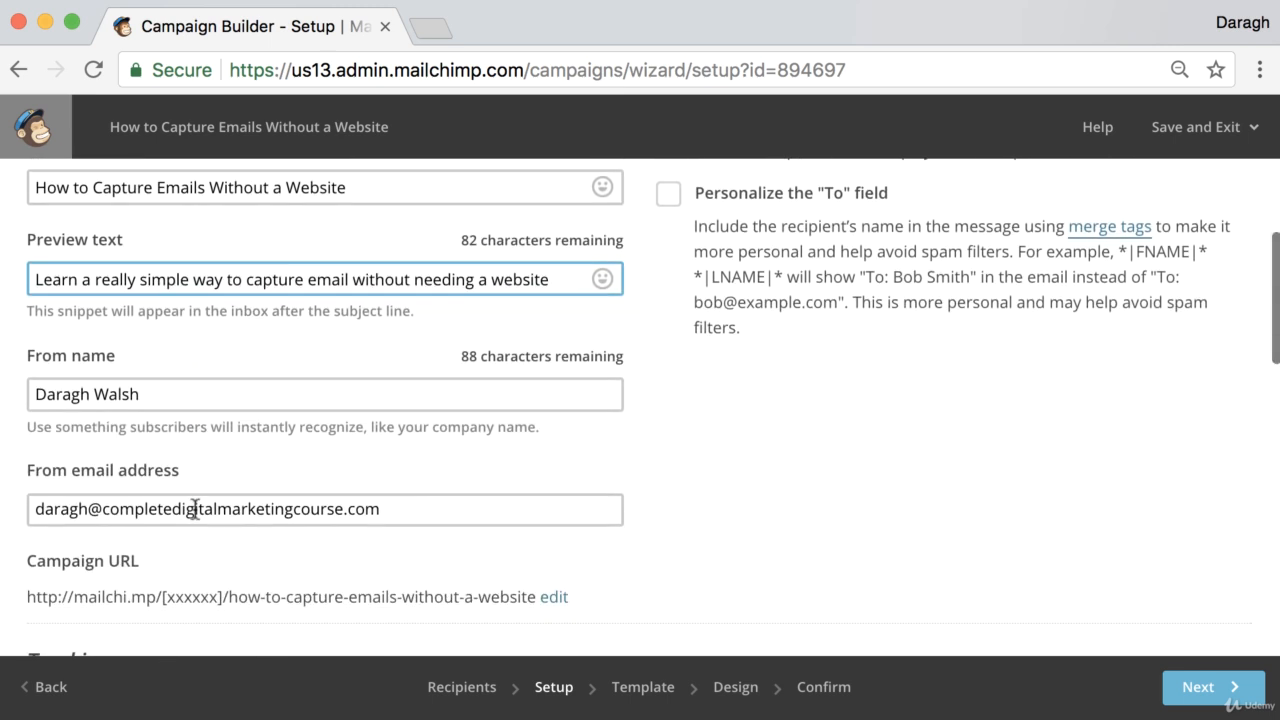
{"action": "scroll", "coordinate": [195, 509], "scroll_direction": "up", "scroll_amount": 1}
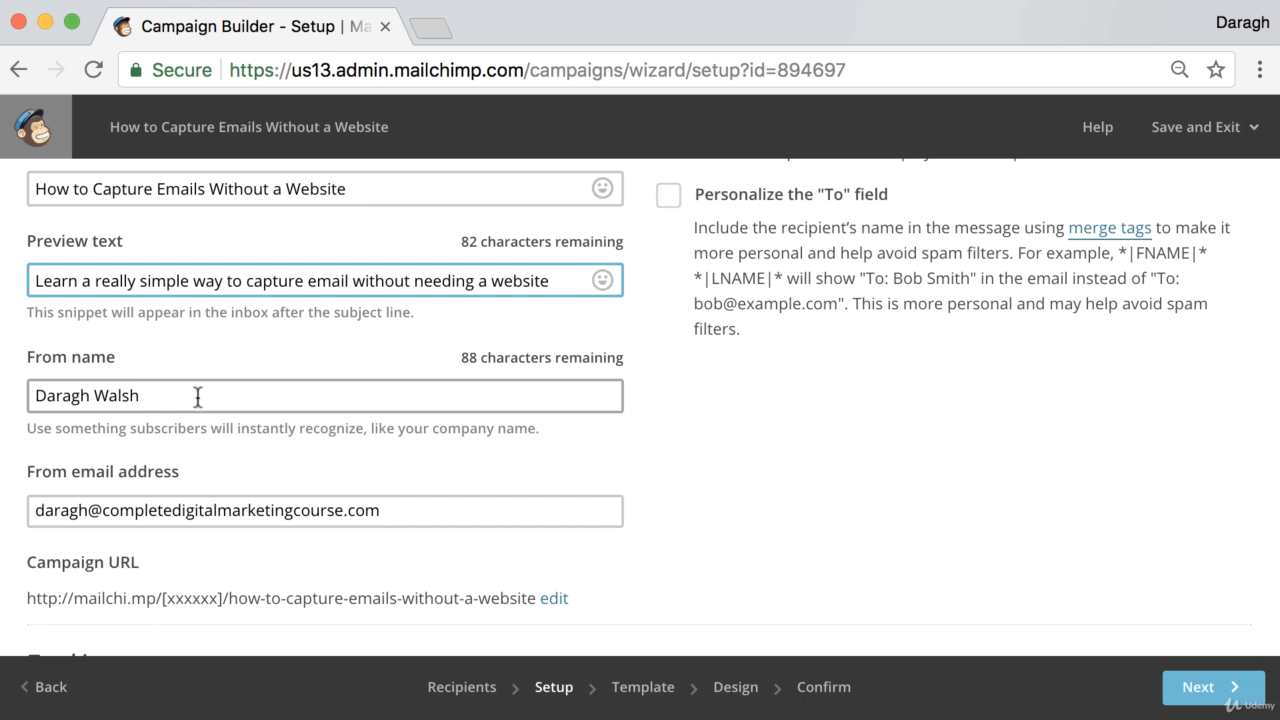
{"action": "scroll", "coordinate": [240, 410], "scroll_direction": "down", "scroll_amount": 3}
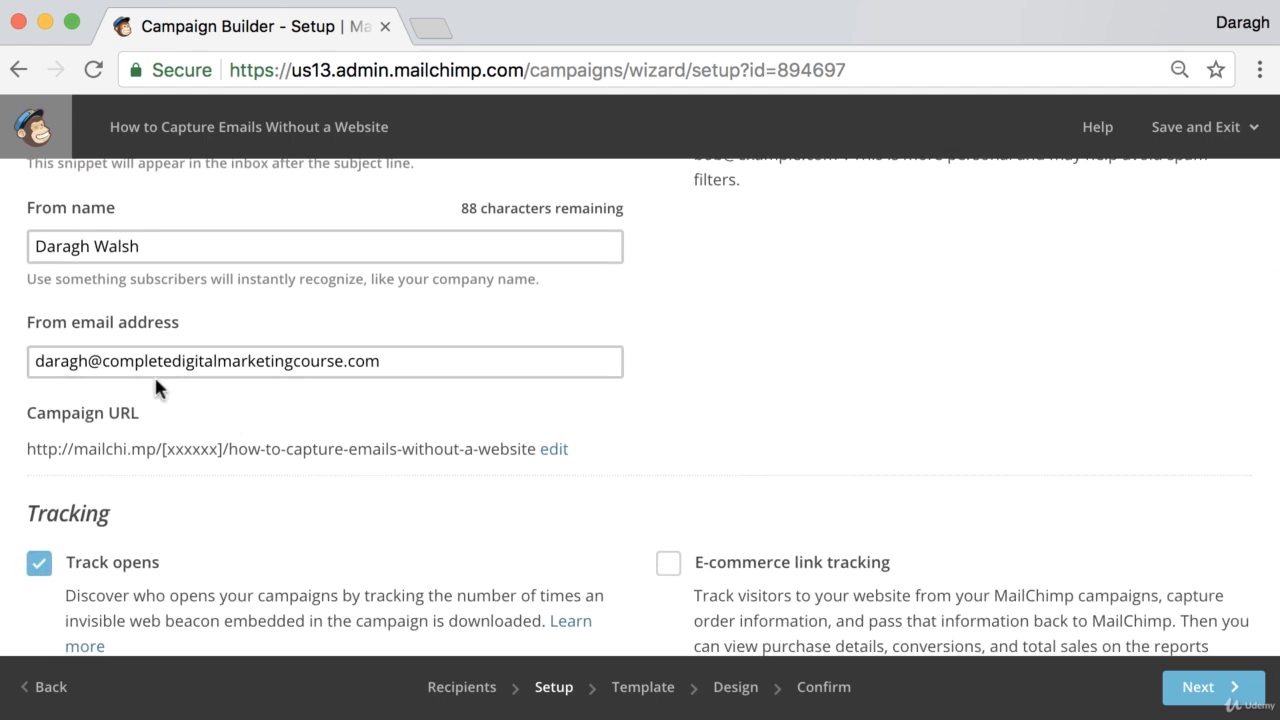
{"action": "scroll", "coordinate": [155, 379], "scroll_direction": "down", "scroll_amount": 5}
{"action": "scroll", "coordinate": [159, 380], "scroll_direction": "down", "scroll_amount": 2}
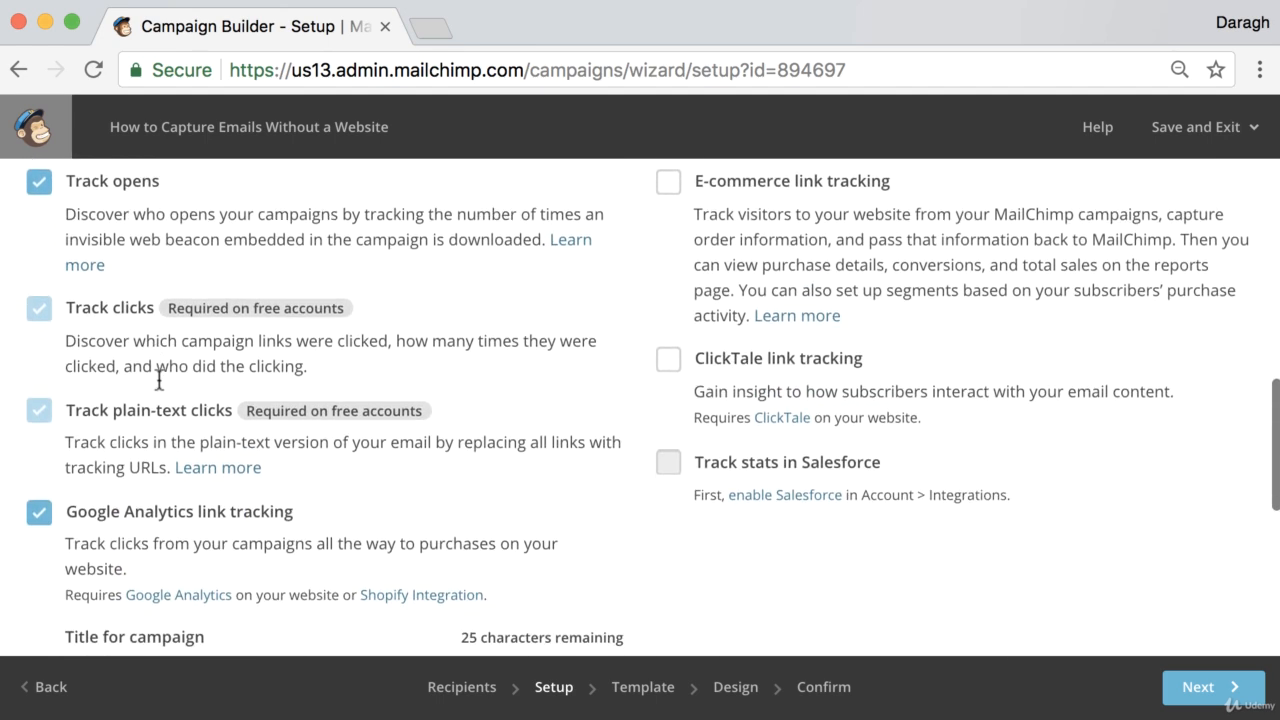
{"action": "scroll", "coordinate": [157, 380], "scroll_direction": "up", "scroll_amount": 3}
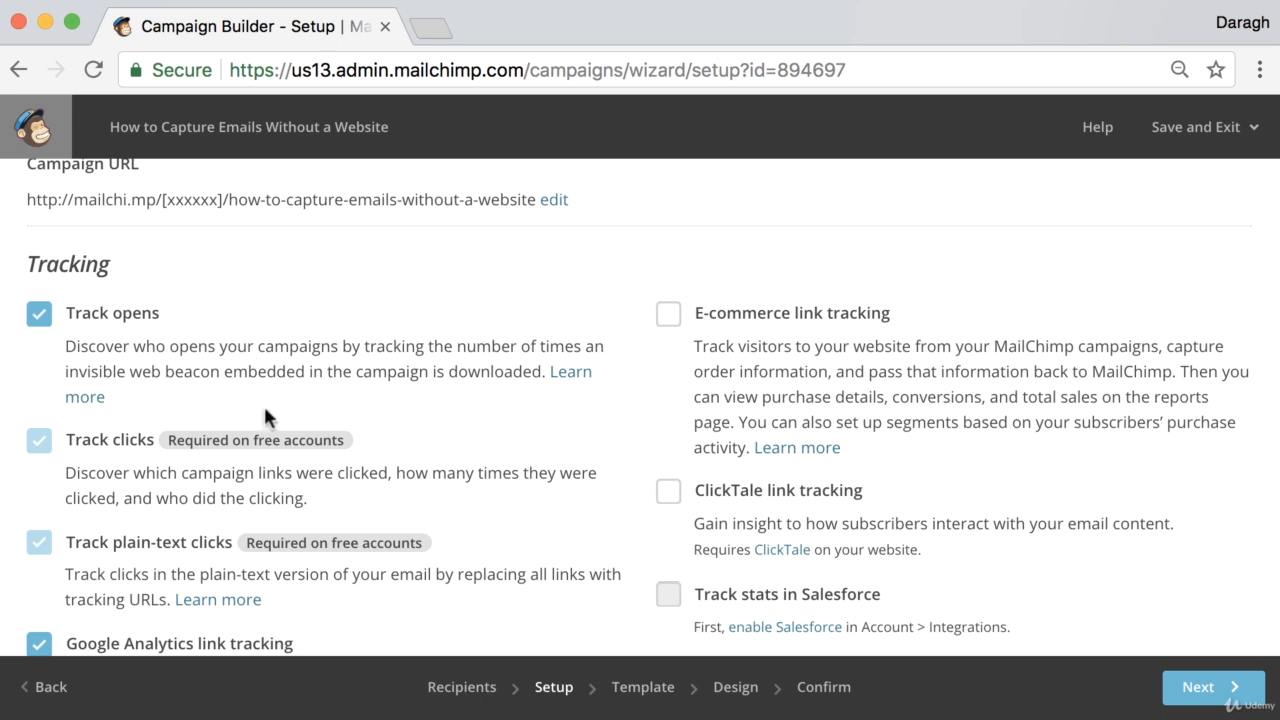
{"action": "scroll", "coordinate": [264, 418], "scroll_direction": "down", "scroll_amount": 3}
{"action": "scroll", "coordinate": [264, 420], "scroll_direction": "down", "scroll_amount": 3}
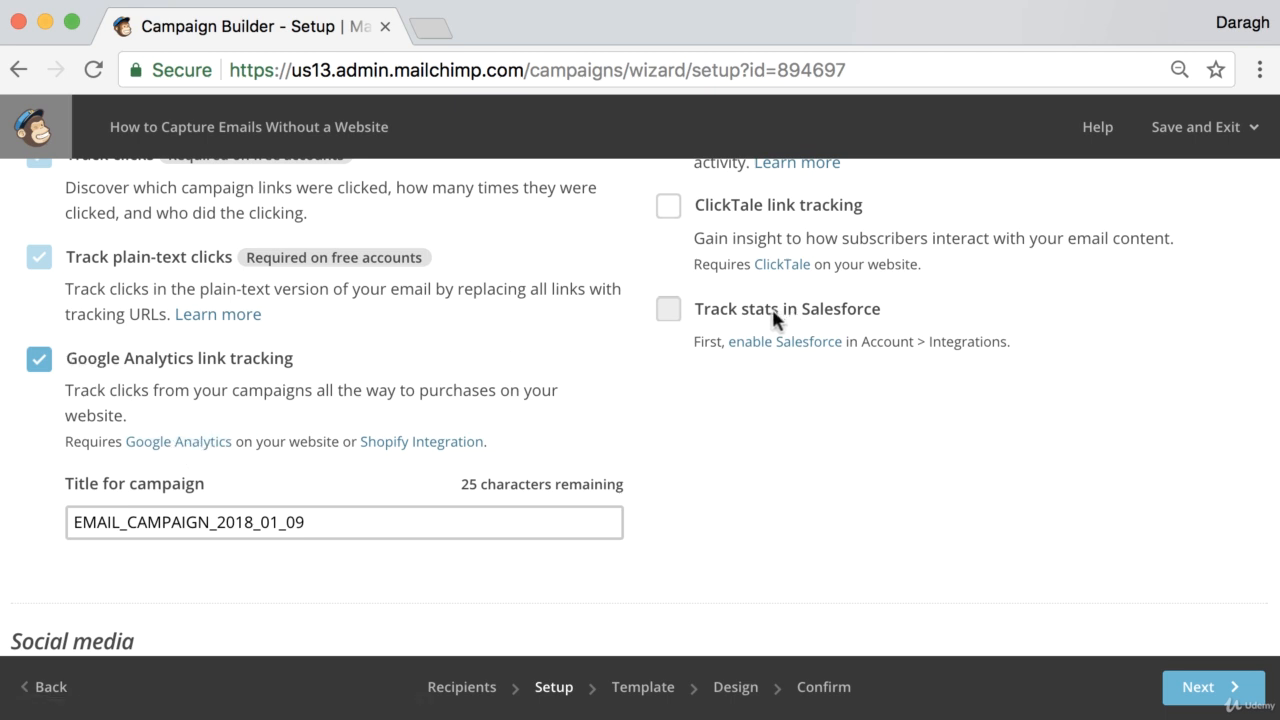
Open the dashboard in a new browser tab and switch to it
{"action": "right_click", "coordinate": [1193, 145]}
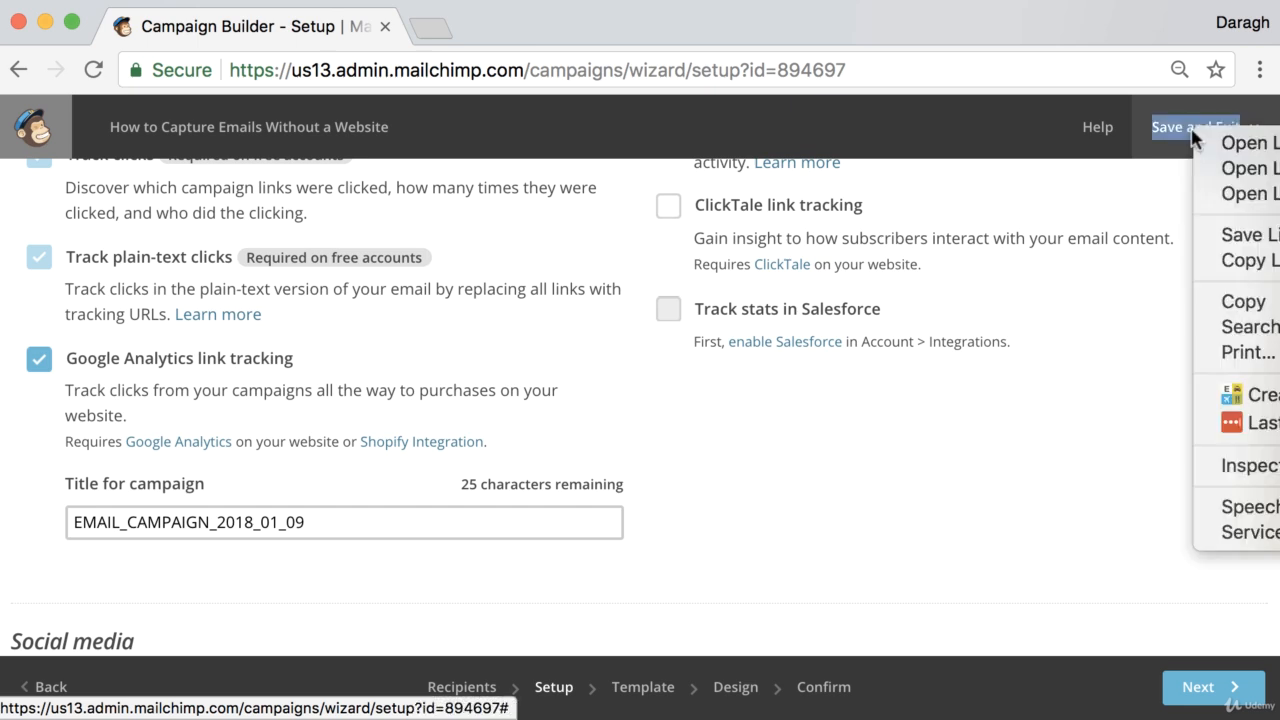
{"action": "left_click", "coordinate": [1155, 198]}
{"action": "left_click", "coordinate": [1187, 145]}
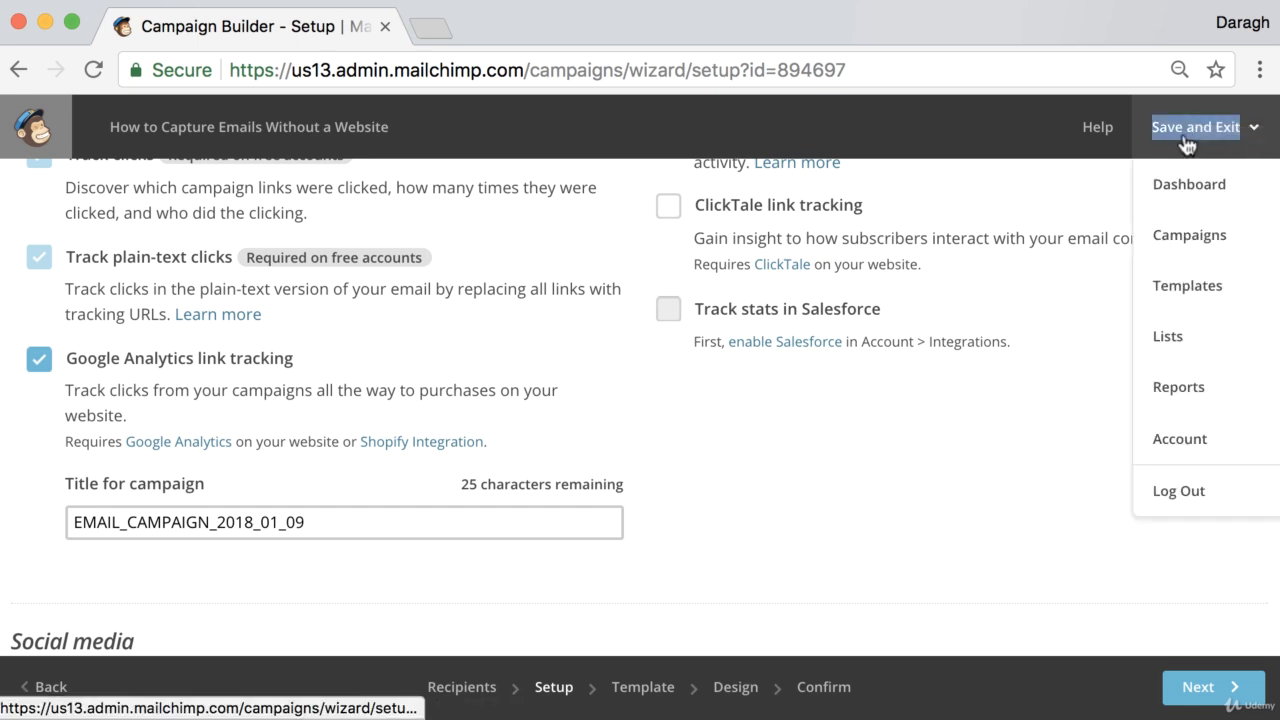
{"action": "right_click", "coordinate": [1189, 188]}
{"action": "left_click", "coordinate": [1210, 197]}
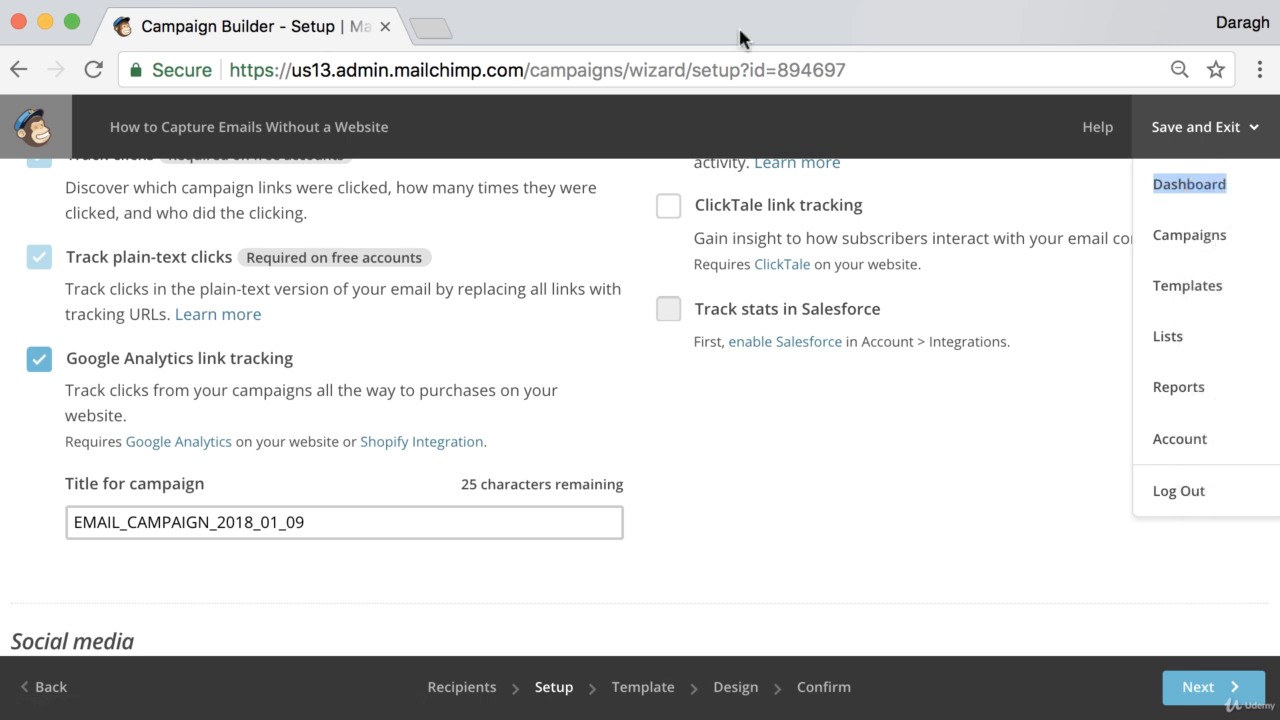
{"action": "left_click", "coordinate": [525, 25]}
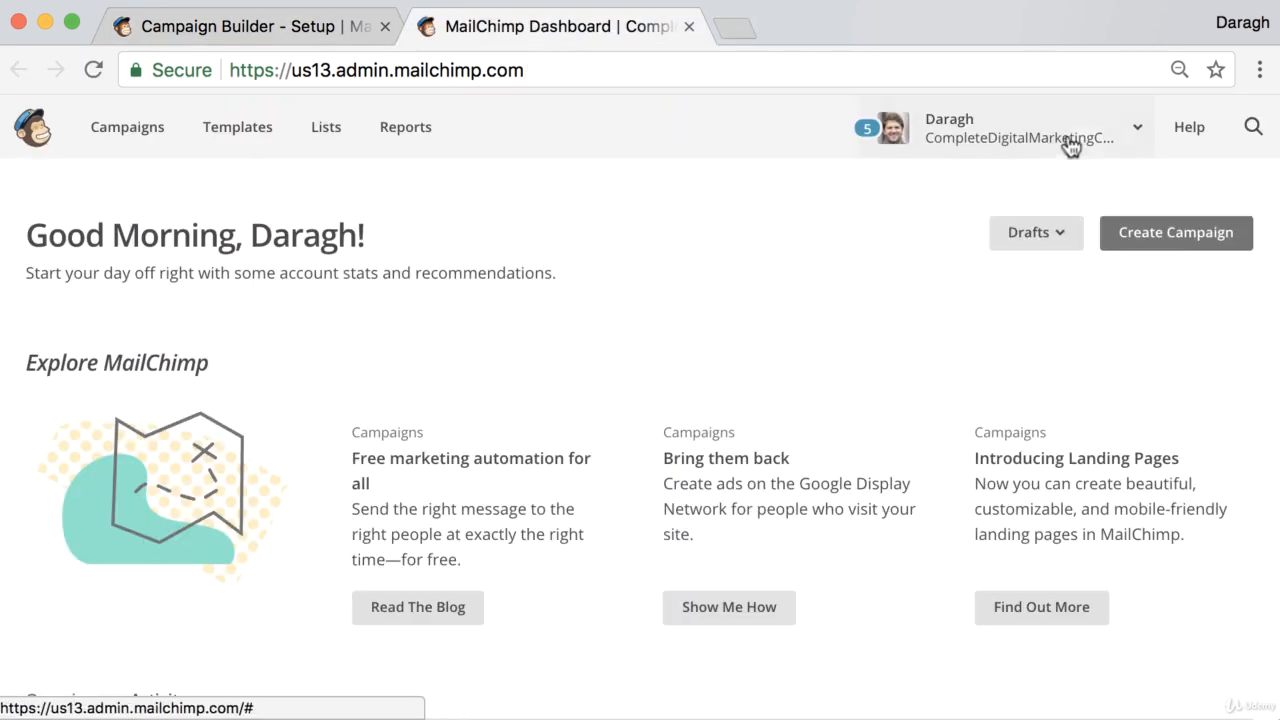
Open the account settings and go to the Integrations page
{"action": "right_click", "coordinate": [1108, 121]}
{"action": "left_click", "coordinate": [1050, 130]}
{"action": "left_click", "coordinate": [1051, 131]}
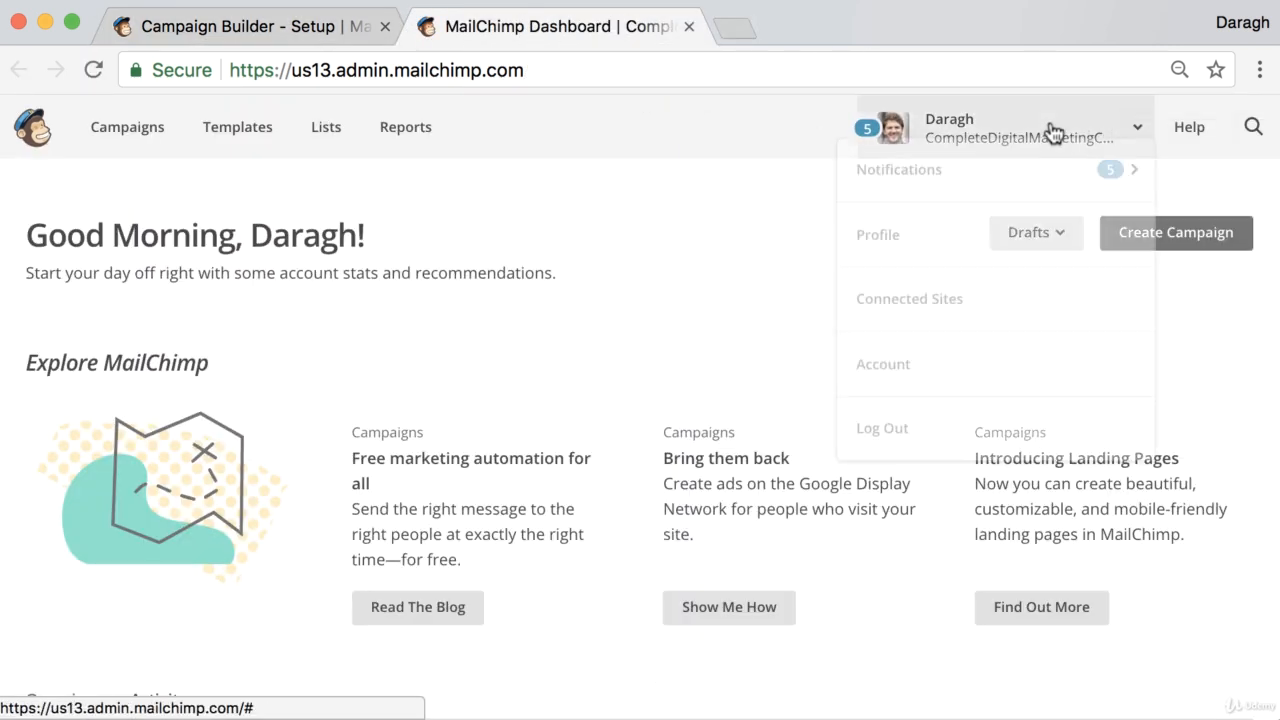
{"action": "left_click", "coordinate": [1001, 392]}
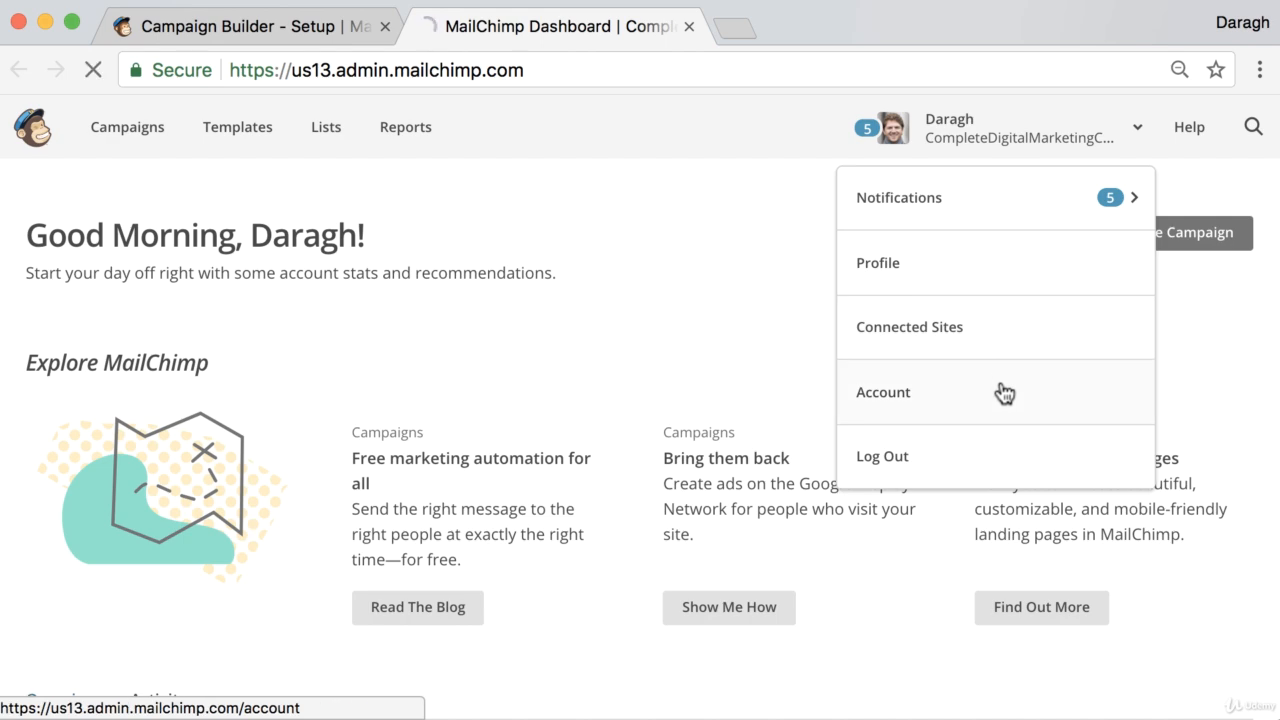
{"action": "left_click", "coordinate": [506, 350]}
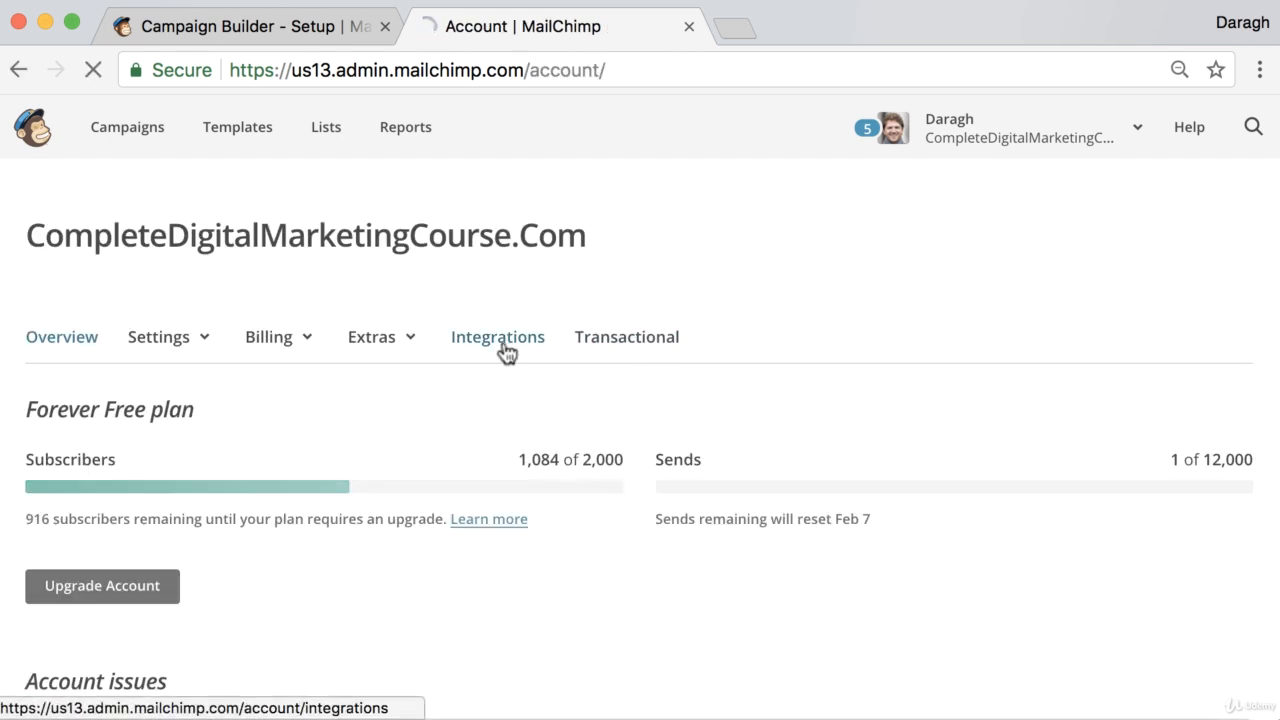
{"action": "scroll", "coordinate": [507, 357], "scroll_direction": "down", "scroll_amount": 10}
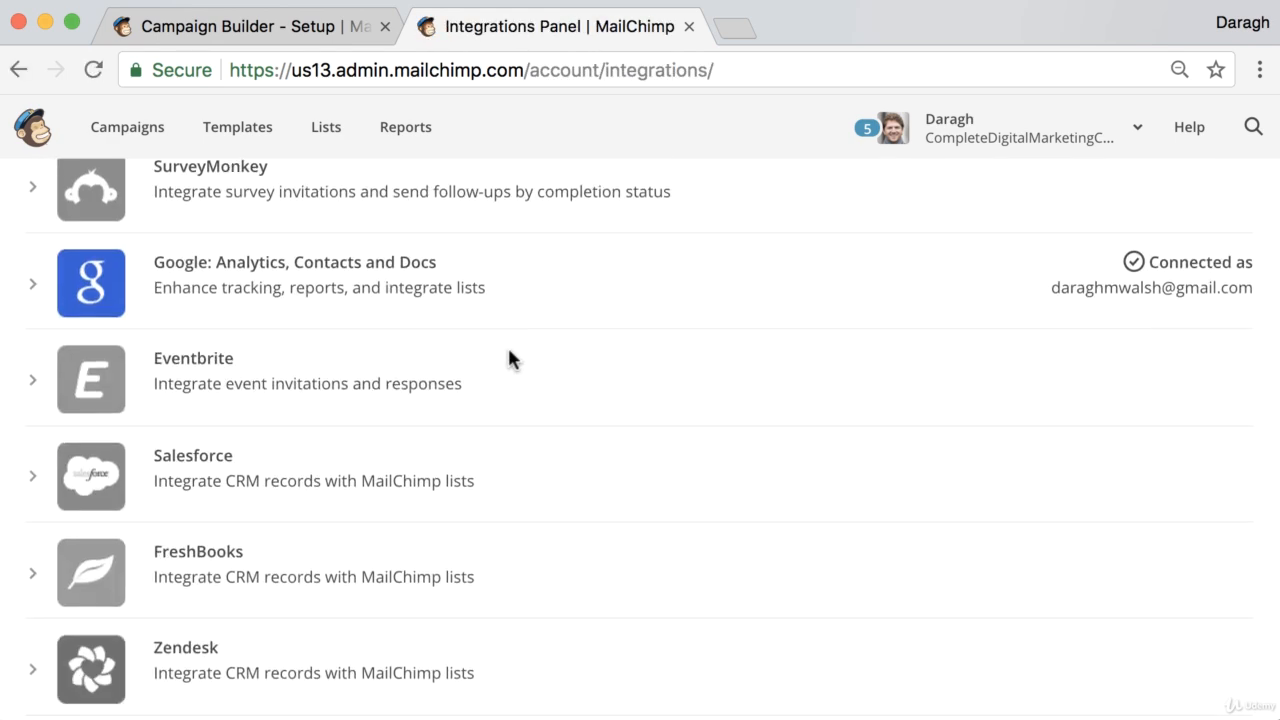
{"action": "scroll", "coordinate": [507, 351], "scroll_direction": "up", "scroll_amount": 1}
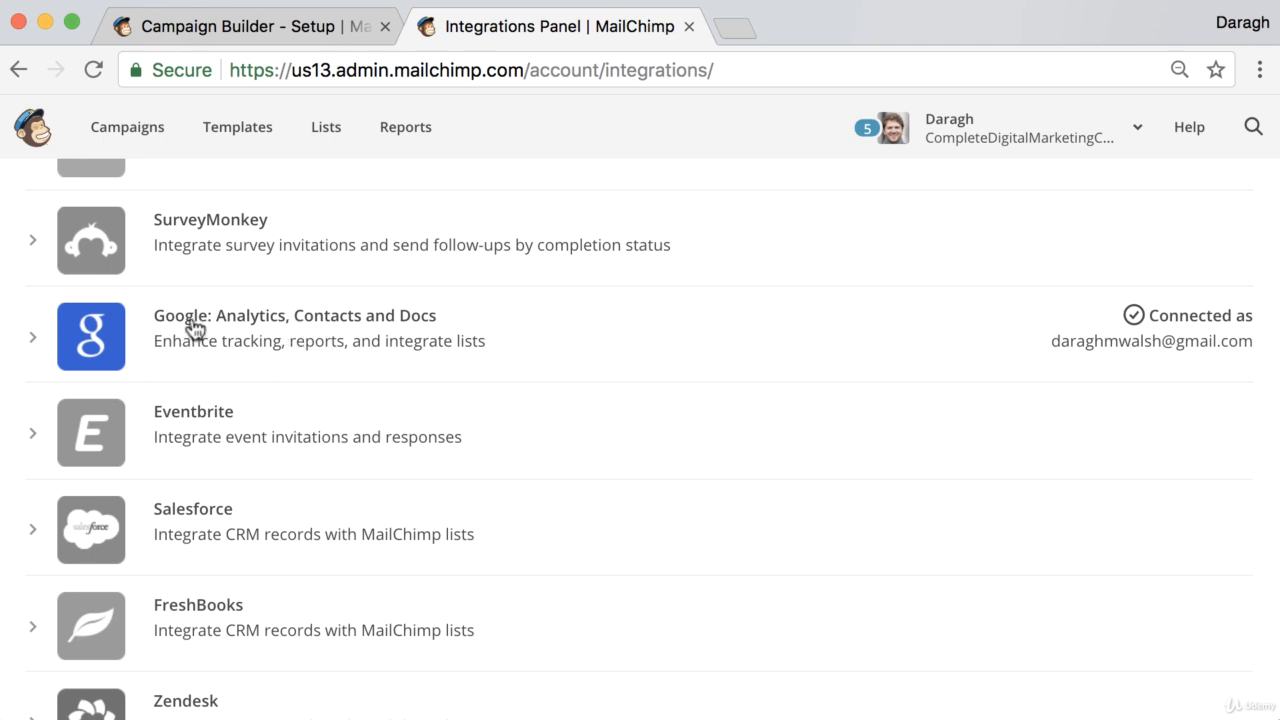
Return to the campaign setup tab and continue to the template selection step
{"action": "left_click", "coordinate": [292, 30]}
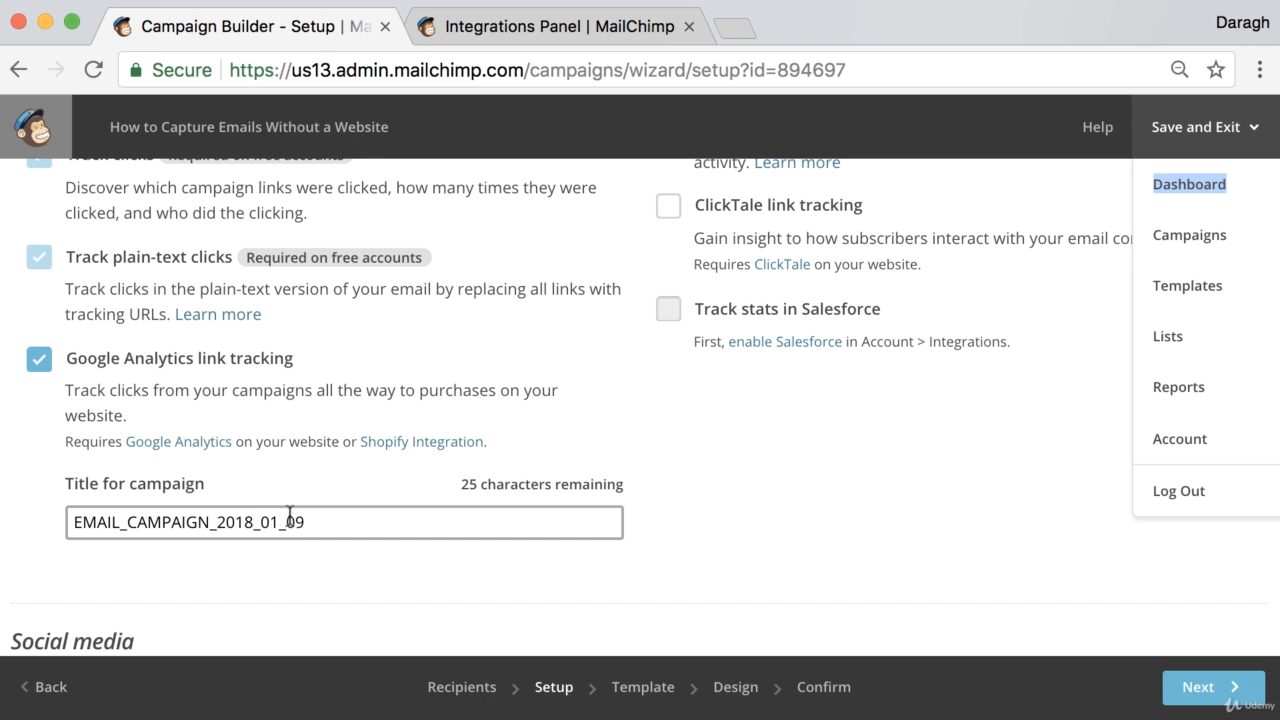
{"action": "left_click_drag", "start_coordinate": [305, 521], "coordinate": [33, 513]}
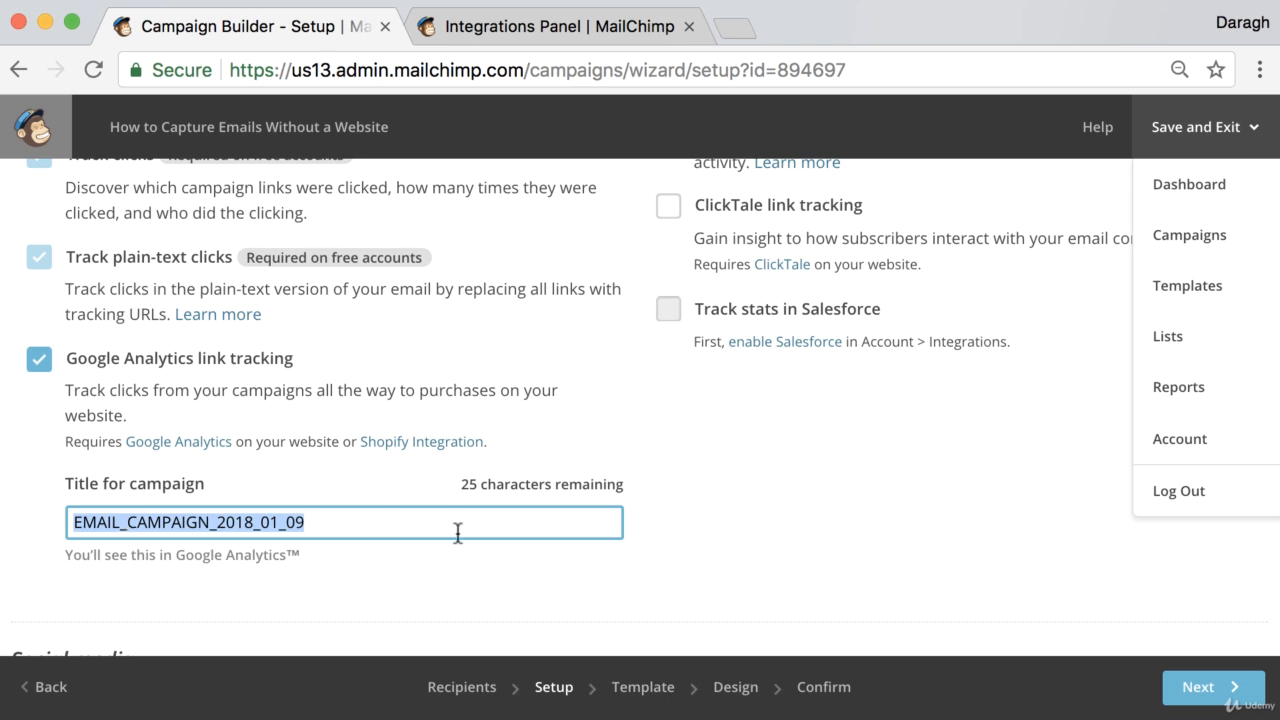
{"action": "left_click", "coordinate": [1091, 580]}
{"action": "left_click", "coordinate": [1195, 686]}
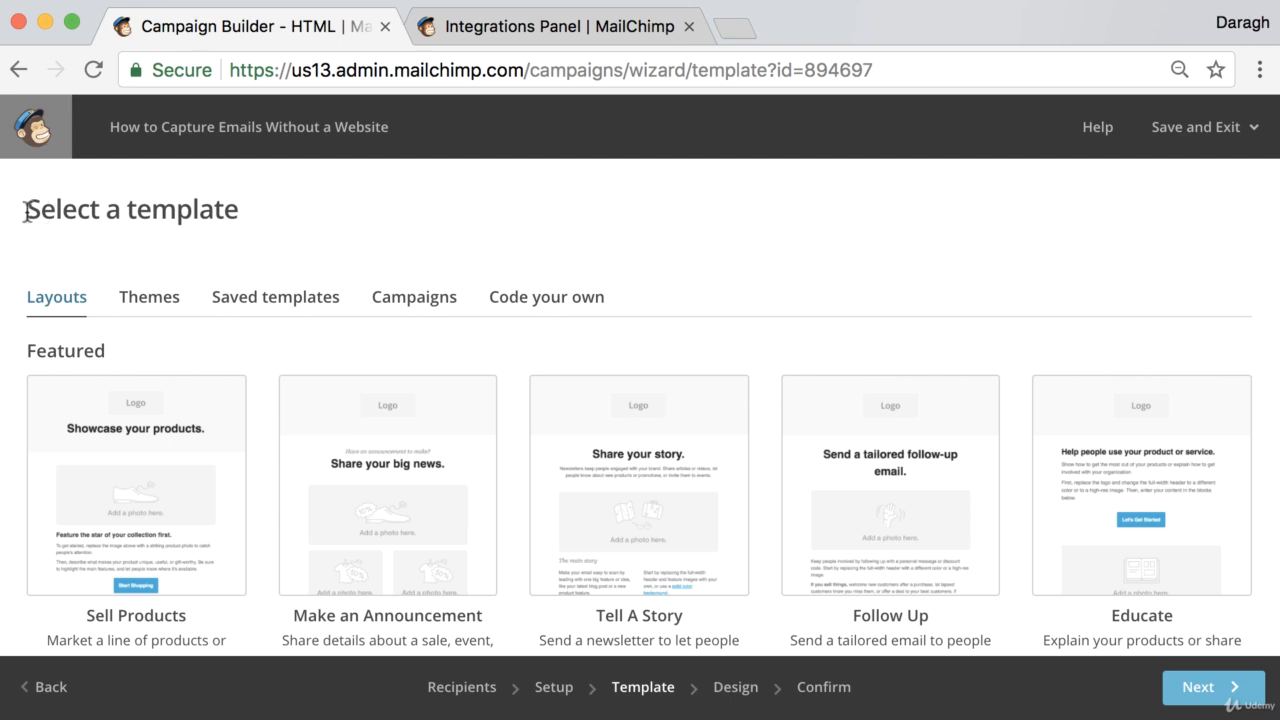
Choose the Simple Text layout as the email template
{"action": "left_click_drag", "start_coordinate": [24, 210], "coordinate": [251, 214]}
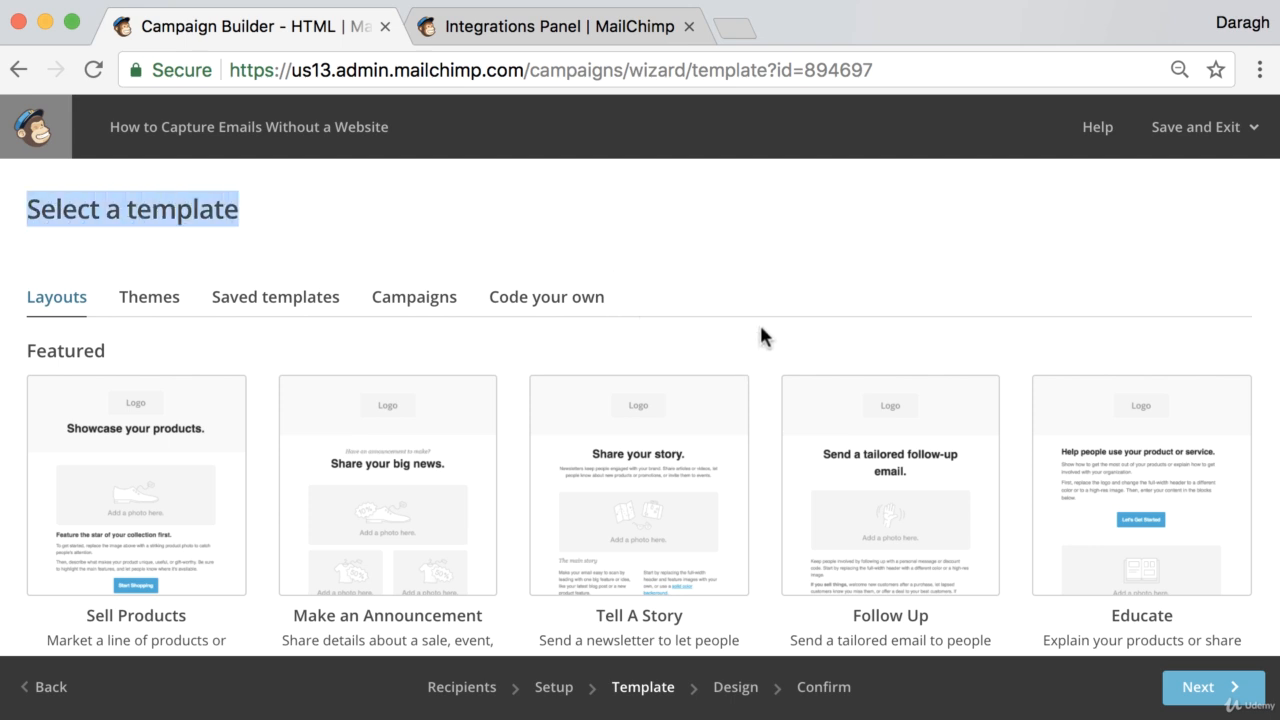
{"action": "scroll", "coordinate": [759, 329], "scroll_direction": "down", "scroll_amount": 5}
{"action": "scroll", "coordinate": [720, 371], "scroll_direction": "down", "scroll_amount": 4}
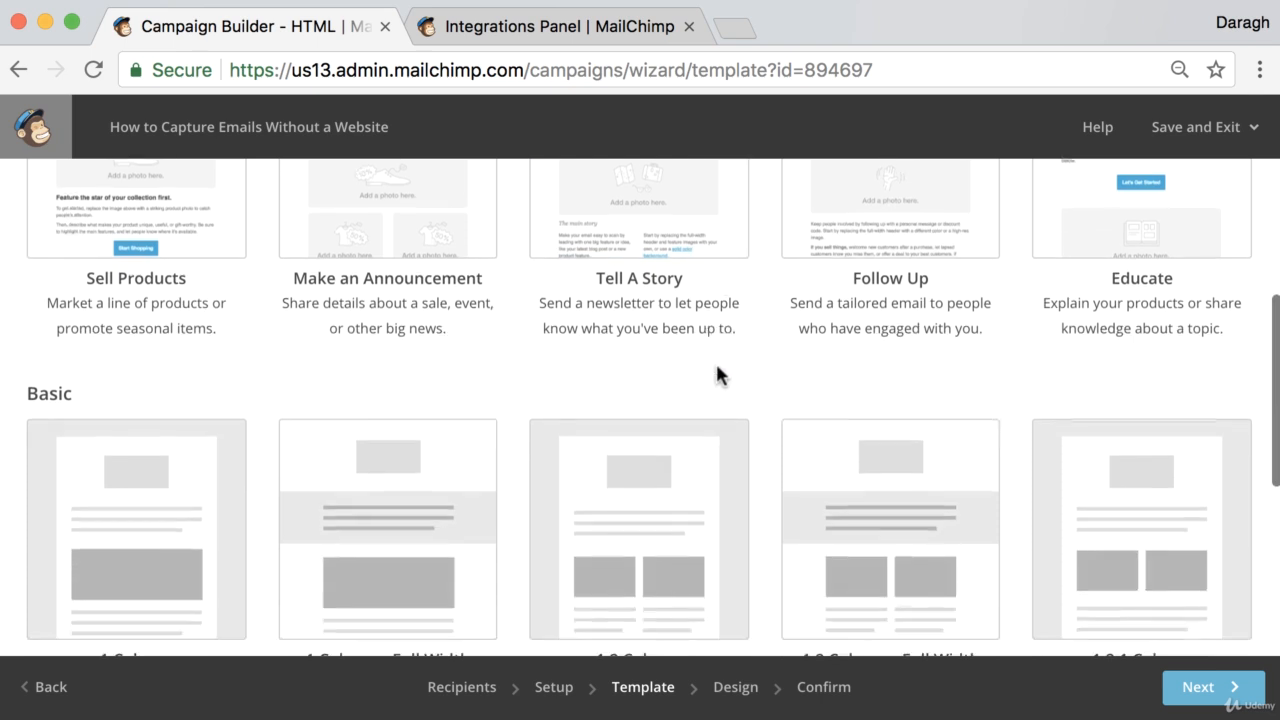
{"action": "scroll", "coordinate": [722, 376], "scroll_direction": "down", "scroll_amount": 5}
{"action": "scroll", "coordinate": [722, 376], "scroll_direction": "down", "scroll_amount": 1}
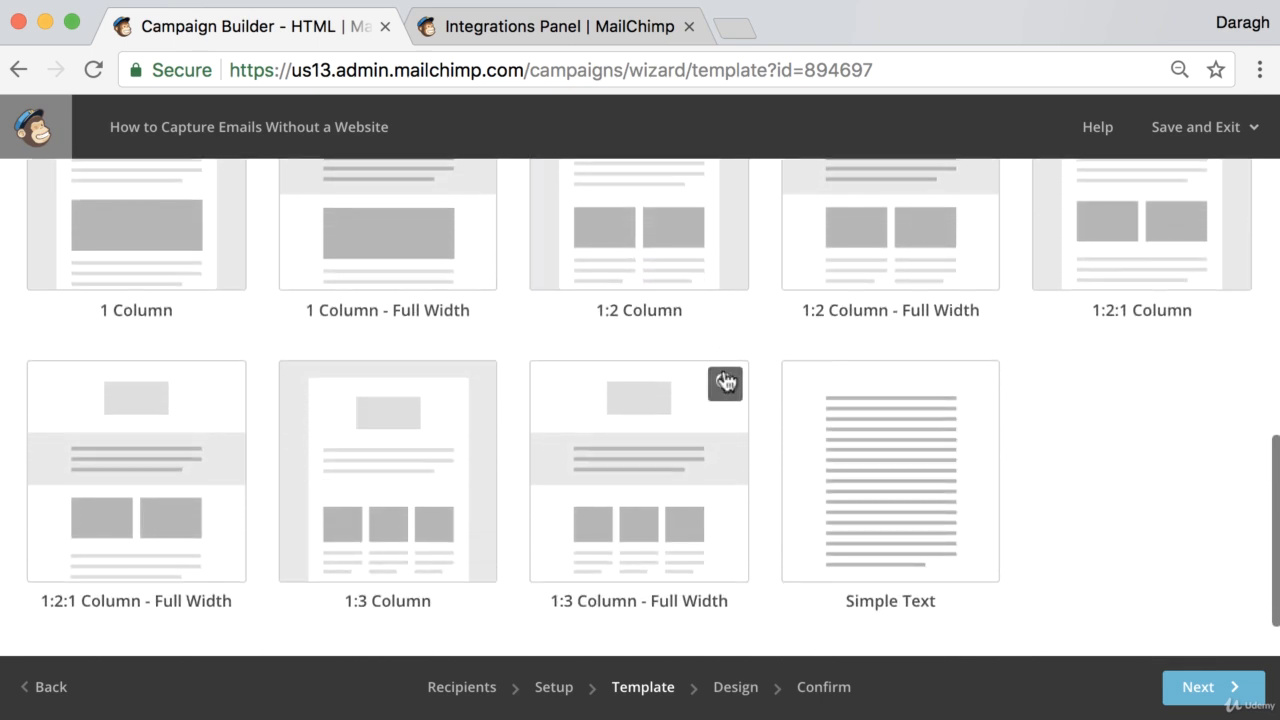
{"action": "left_click", "coordinate": [895, 473]}
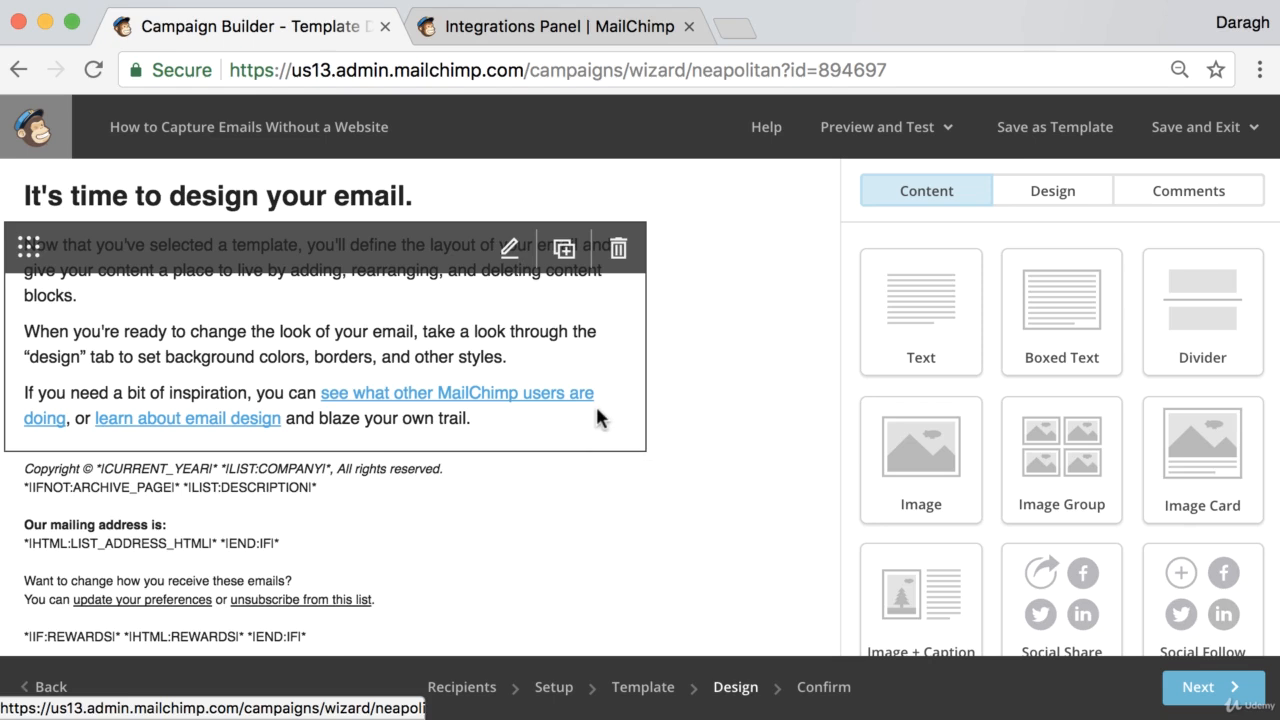
Replace the email heading with "Capture emails without needing a website"
{"action": "left_click", "coordinate": [357, 207]}
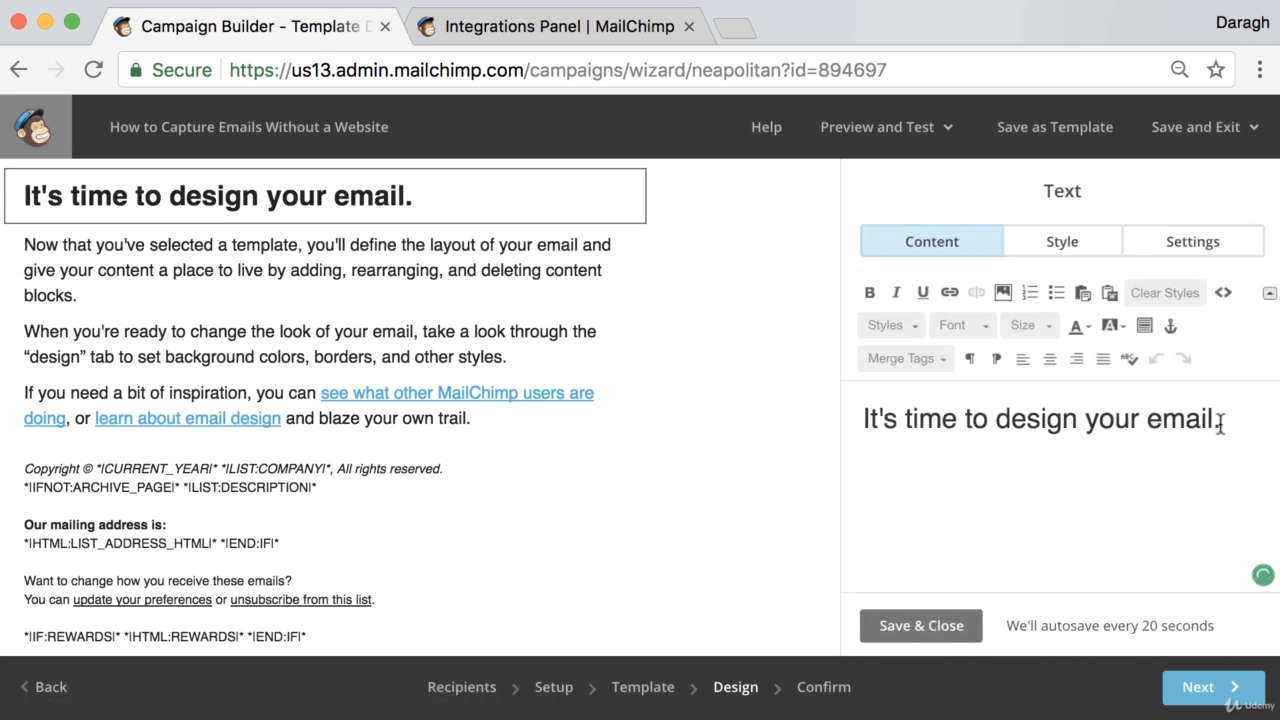
{"action": "left_click_drag", "start_coordinate": [1220, 424], "coordinate": [849, 421]}
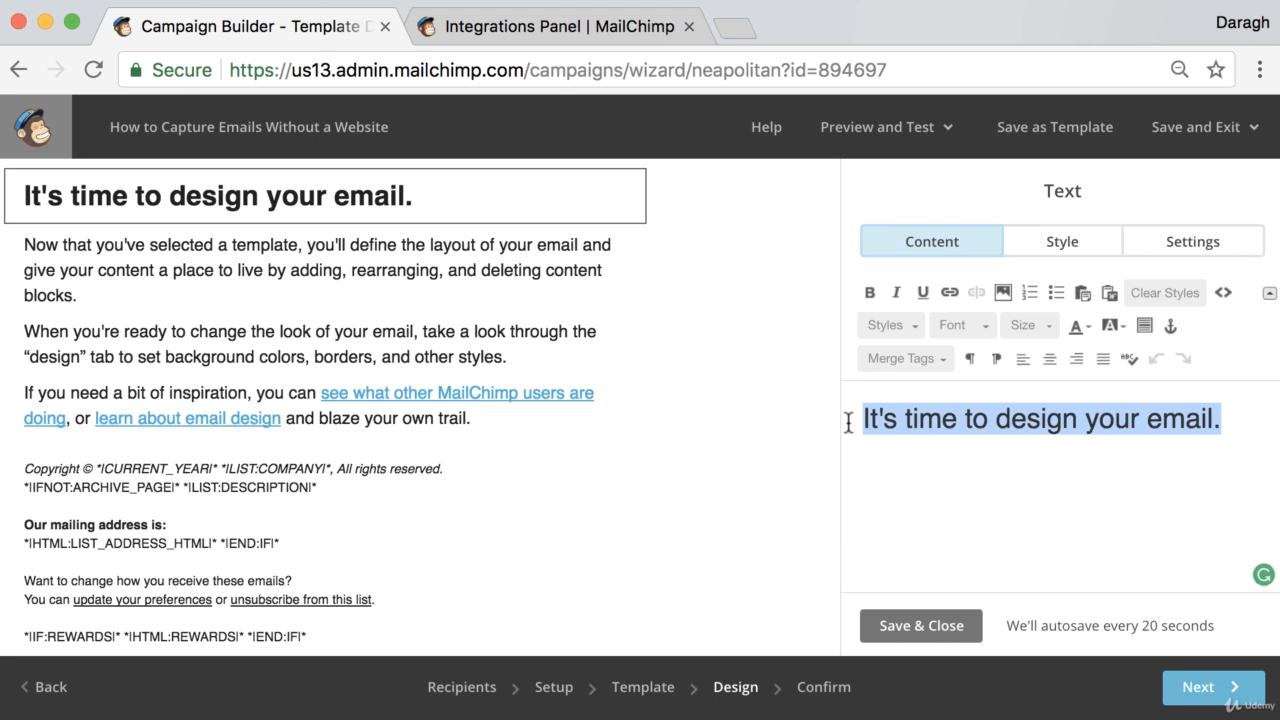
{"action": "type", "text": "Capture emails without needing a website"}
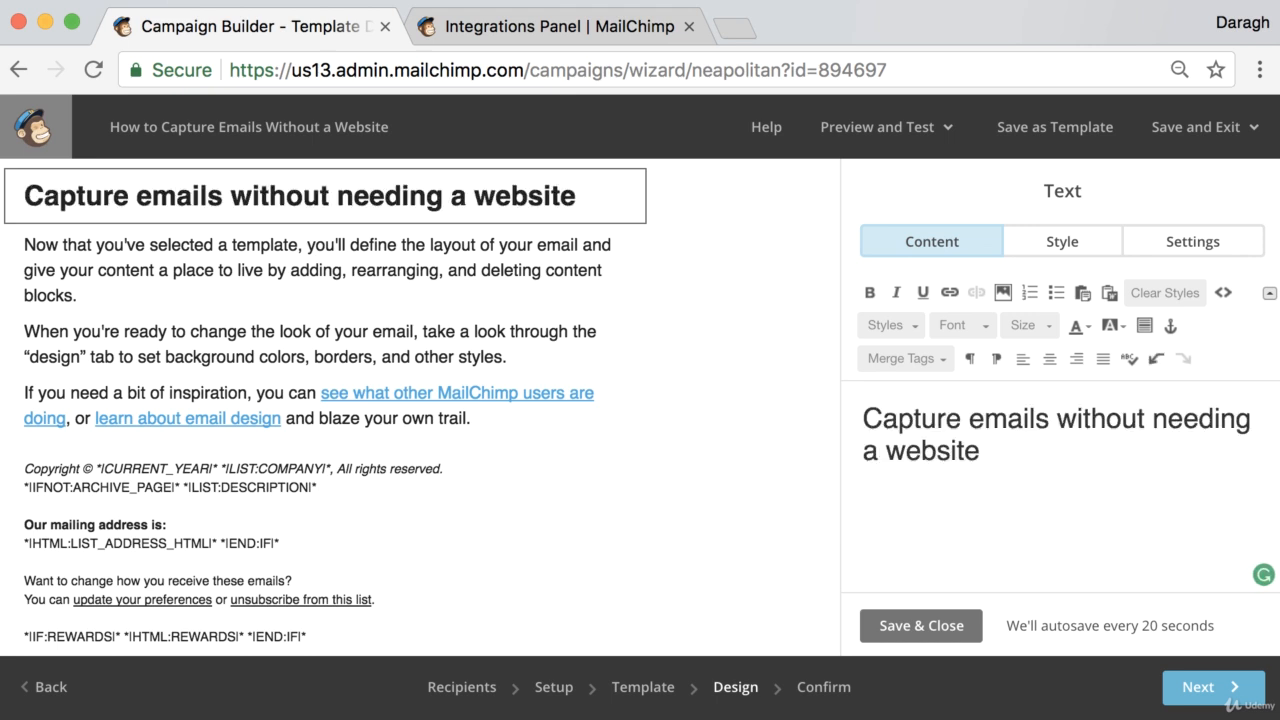
Replace the body text with "Click below to learn how to set up a free landing page with Mailchimp so you can collect emails without needing a website."
{"action": "left_click", "coordinate": [629, 352]}
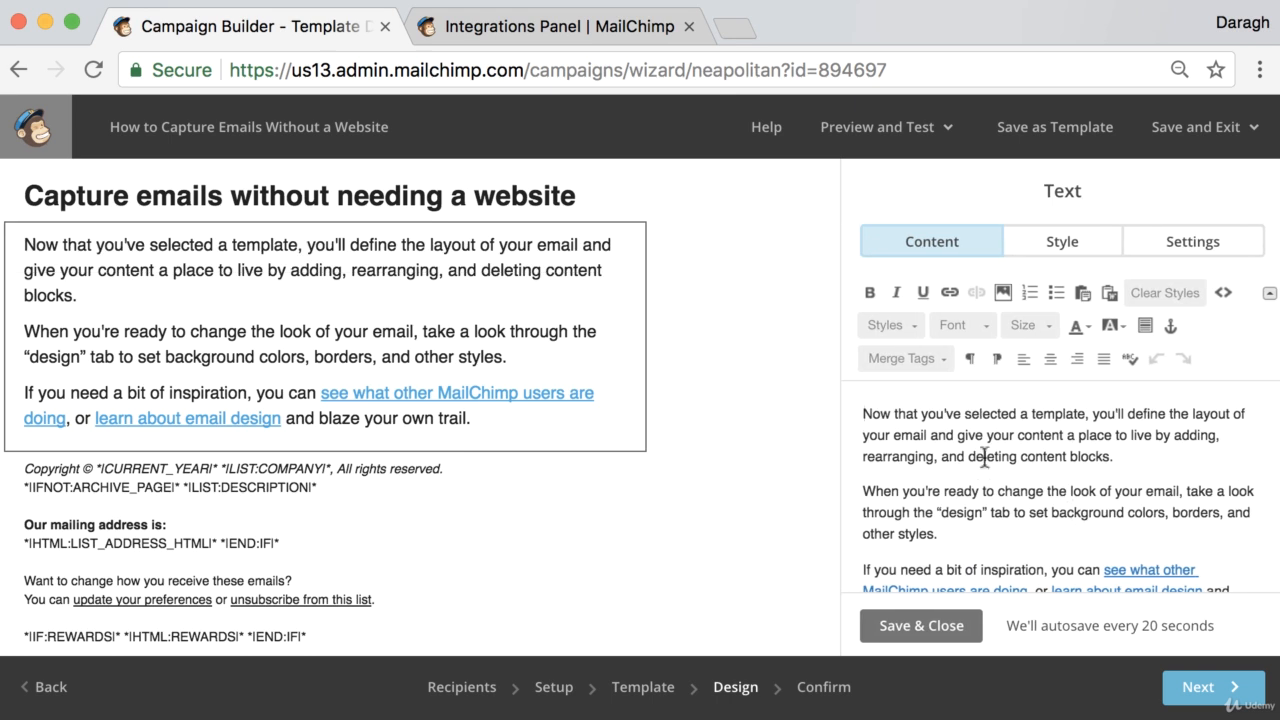
{"action": "left_click_drag", "start_coordinate": [866, 412], "coordinate": [1163, 580]}
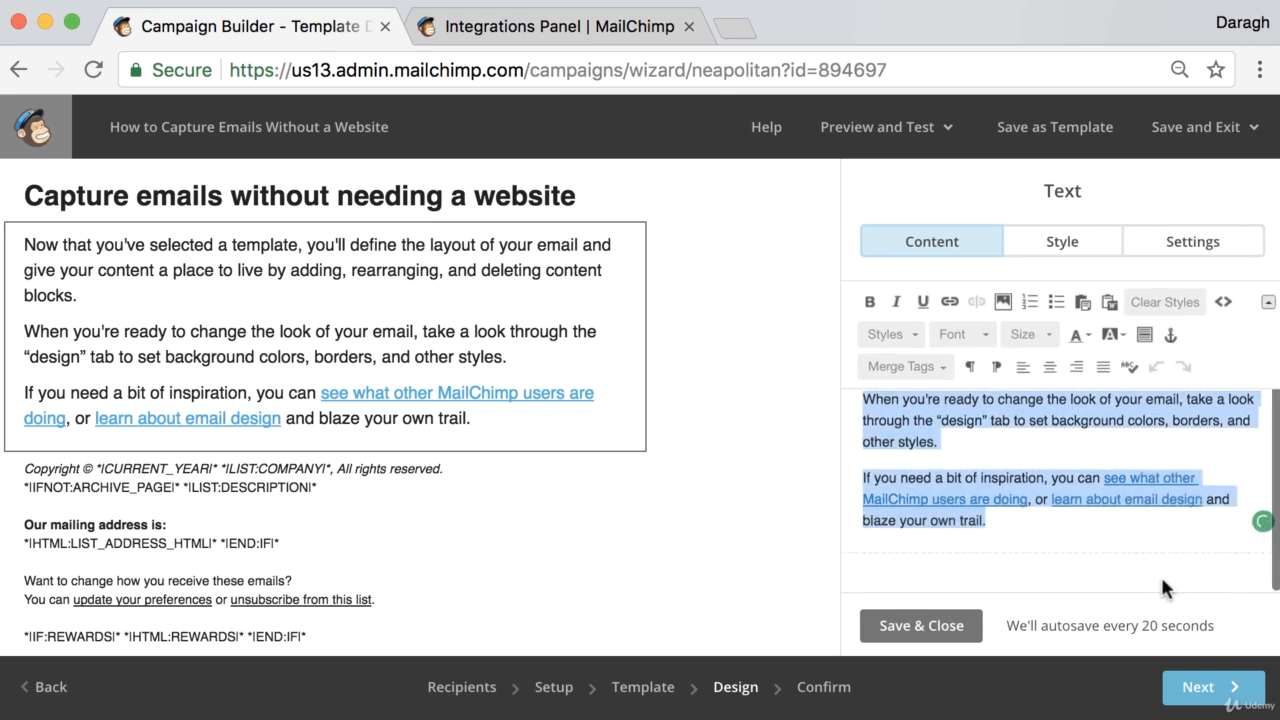
{"action": "key", "text": "BackSpace"}
{"action": "type", "text": "Clic"}
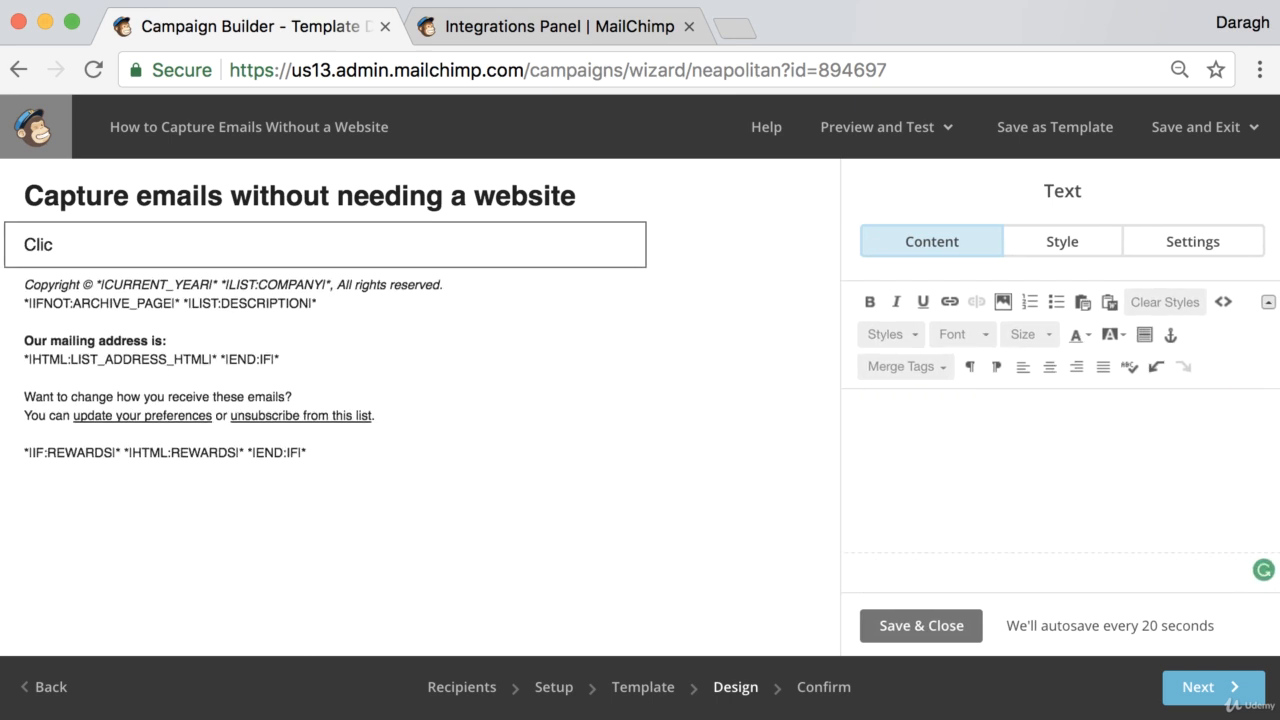
{"action": "type", "text": "k below to learn how to"}
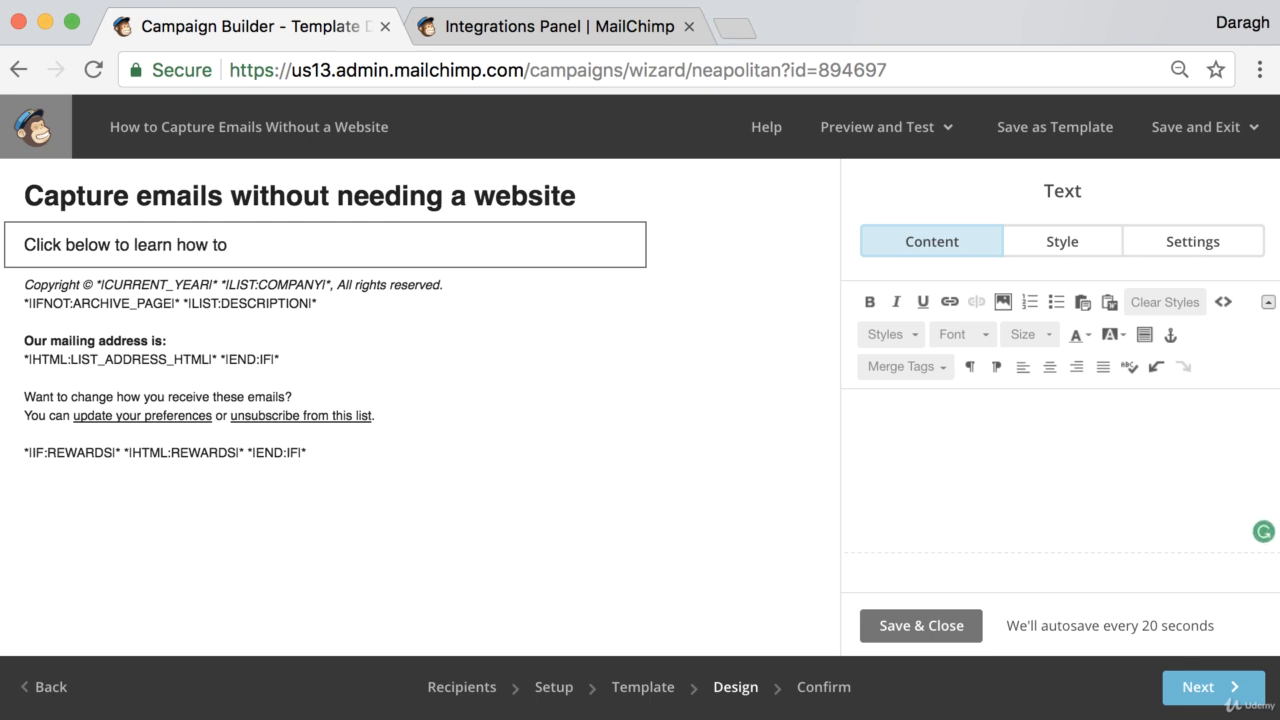
{"action": "type", "text": "  set up"}
{"action": "key", "text": "BackSpace"}
{"action": "key", "text": "BackSpace"}
{"action": "key", "text": "BackSpace"}
{"action": "type", "text": "s"}
{"action": "type", "text": "et up a free landing page with Mailchimp so you can collect emails without needing a website"}
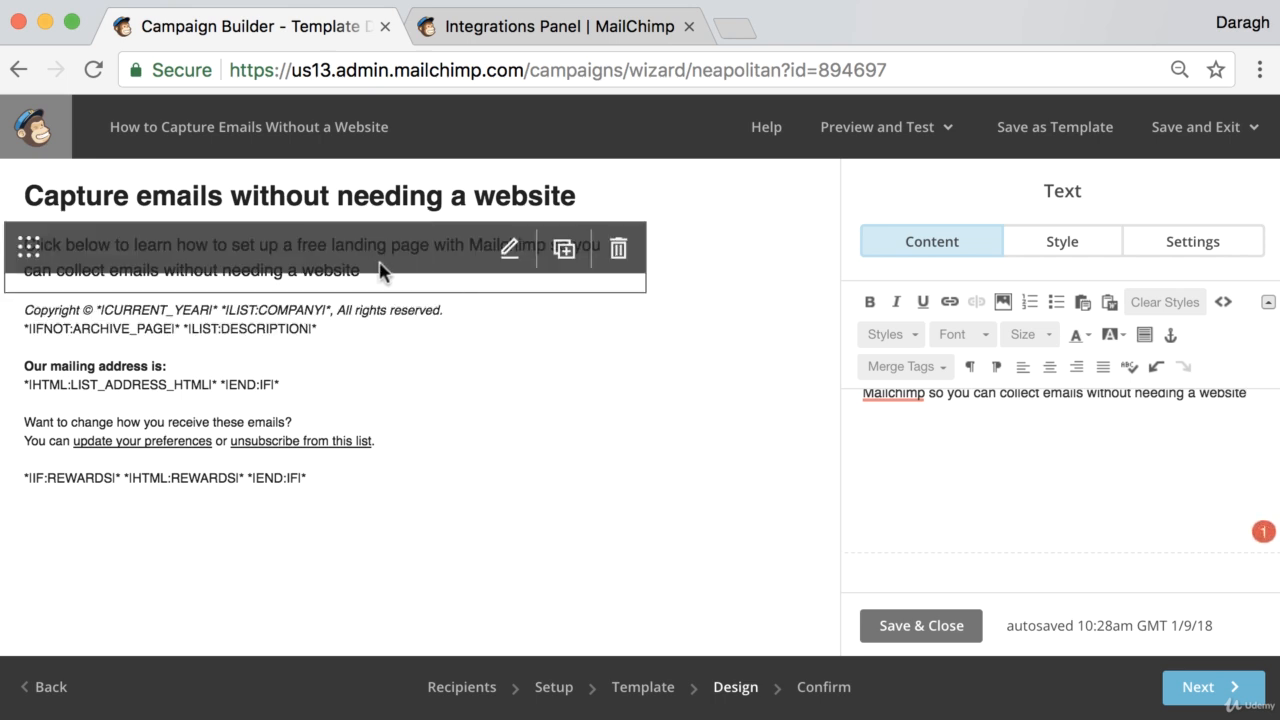
{"action": "left_click", "coordinate": [1250, 400]}
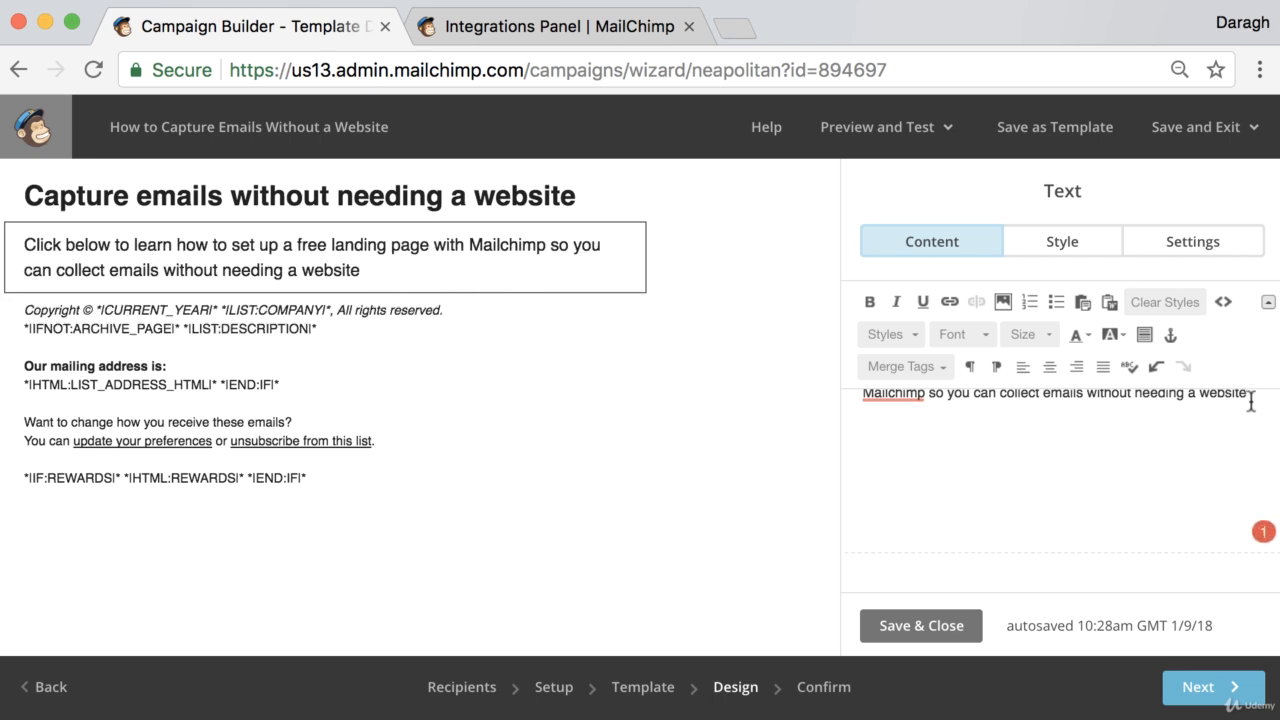
{"action": "type", "text": "."}
Add a new paragraph reading "website.com/link" below the body text
{"action": "key", "text": "Return"}
{"action": "key", "text": "Return"}
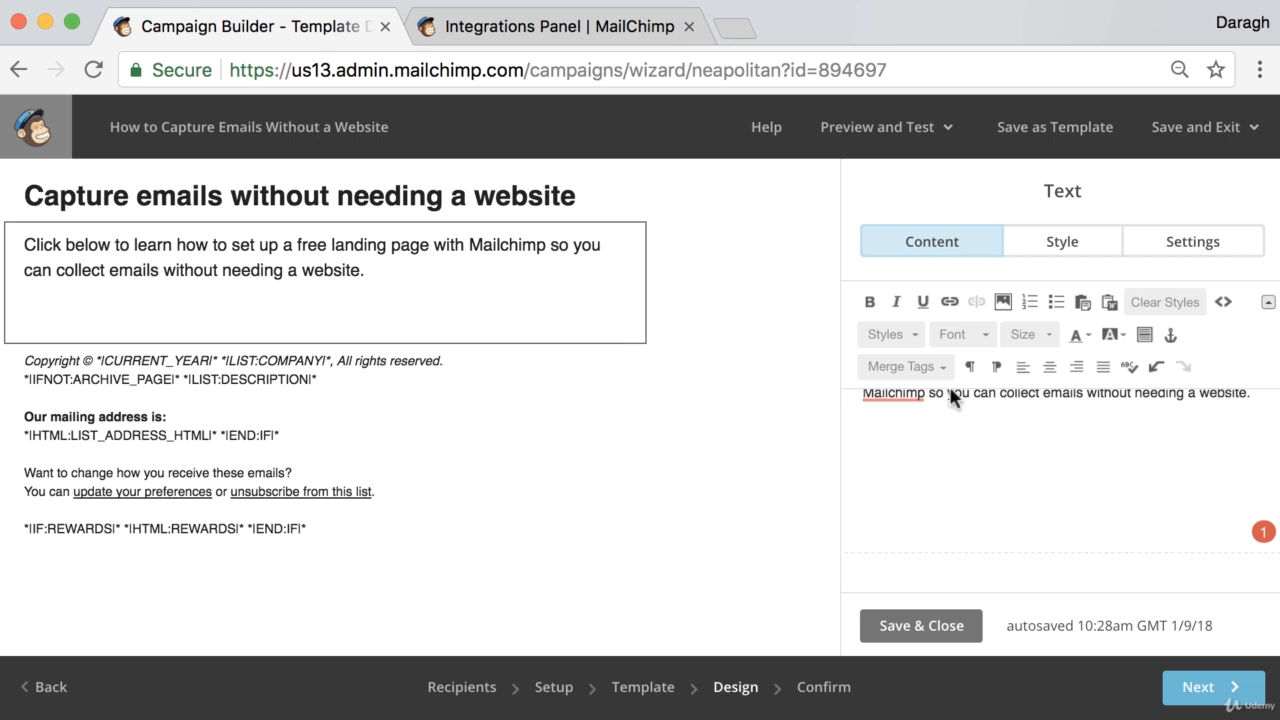
{"action": "type", "text": "websi"}
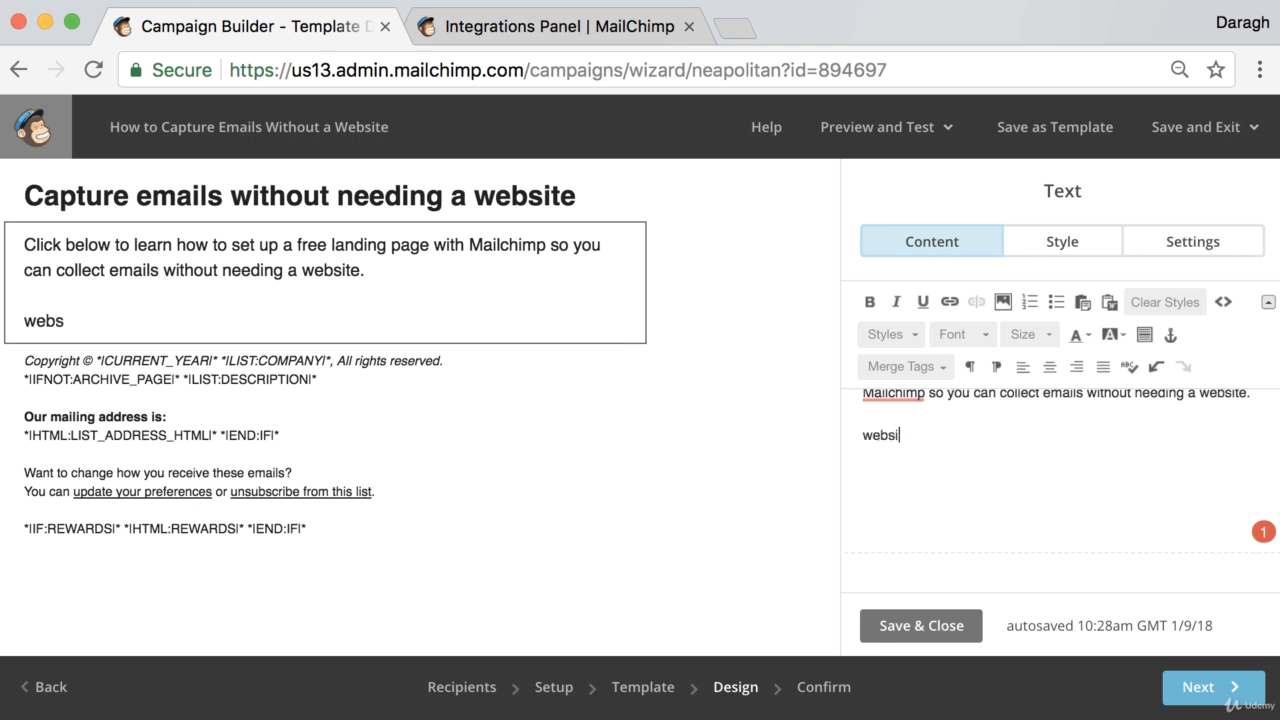
{"action": "type", "text": "te.com/"}
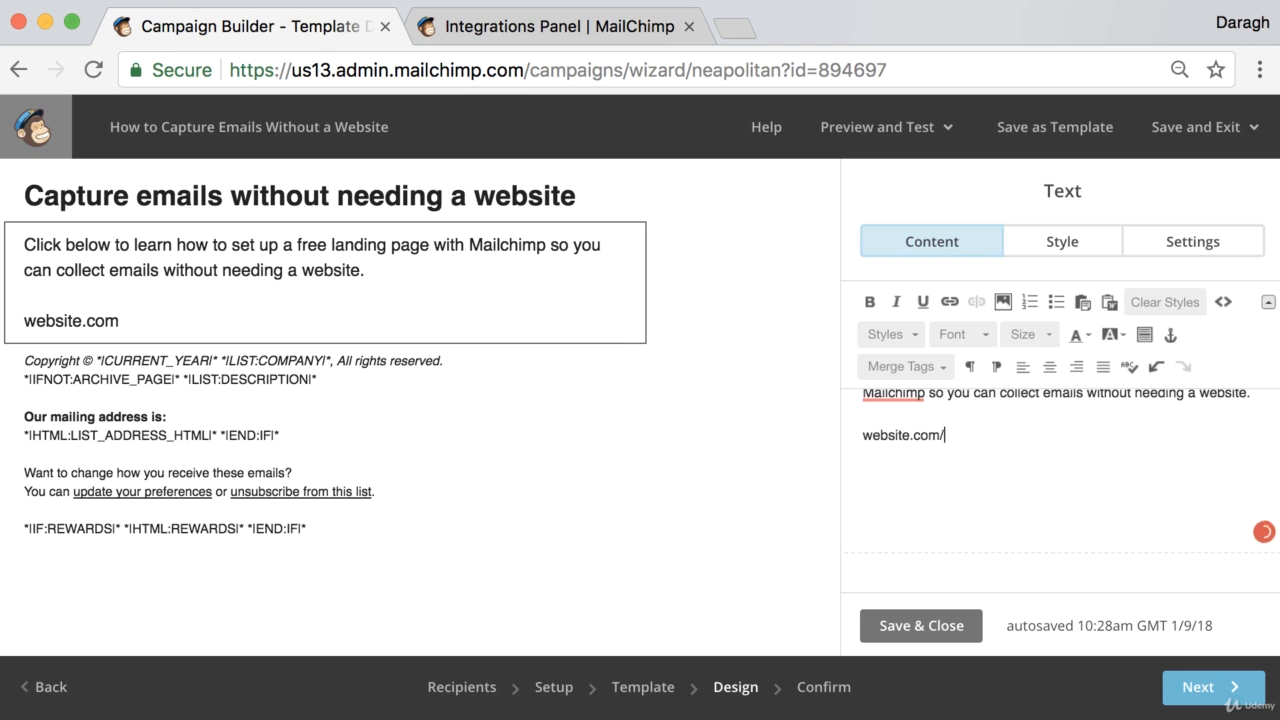
{"action": "type", "text": "lnik"}
{"action": "left_click_drag", "start_coordinate": [986, 434], "coordinate": [947, 438]}
{"action": "left_click", "coordinate": [982, 434]}
{"action": "key", "text": "BackSpace"}
{"action": "type", "text": "link"}
Hyperlink the website.com/link text to the URL website.com/link and save the text block
{"action": "left_click_drag", "start_coordinate": [970, 434], "coordinate": [849, 432]}
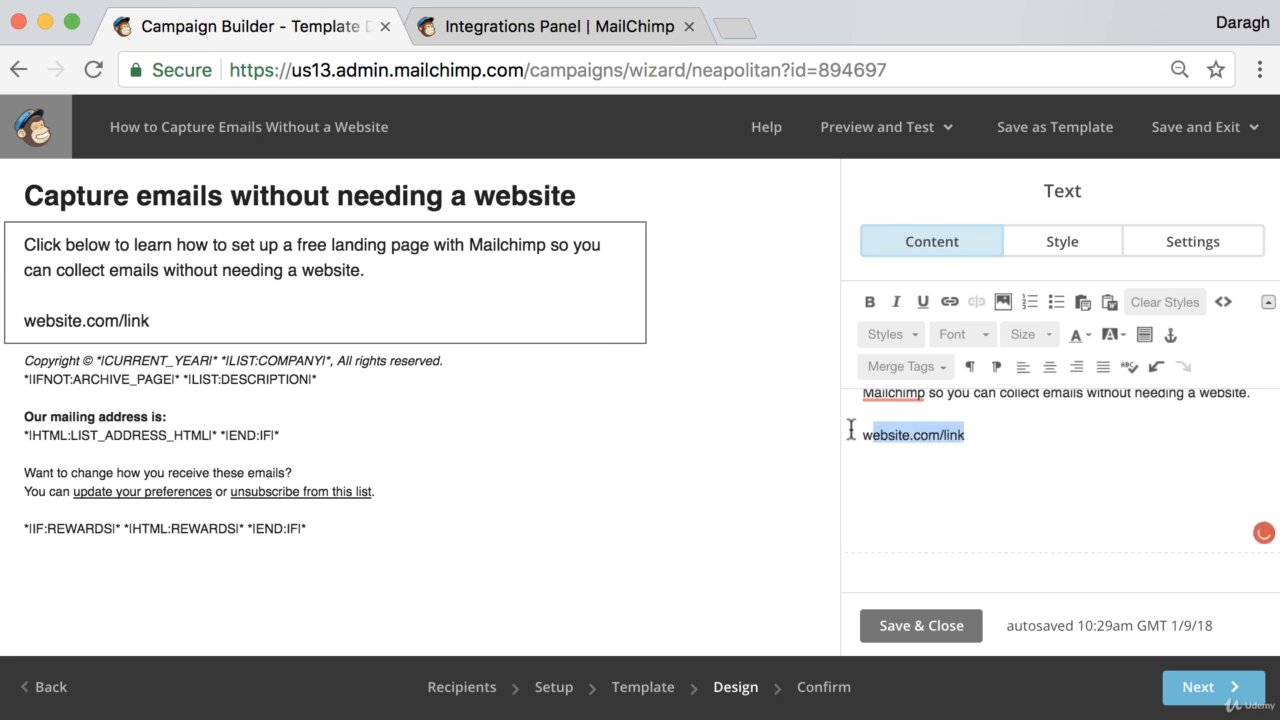
{"action": "left_click", "coordinate": [949, 301]}
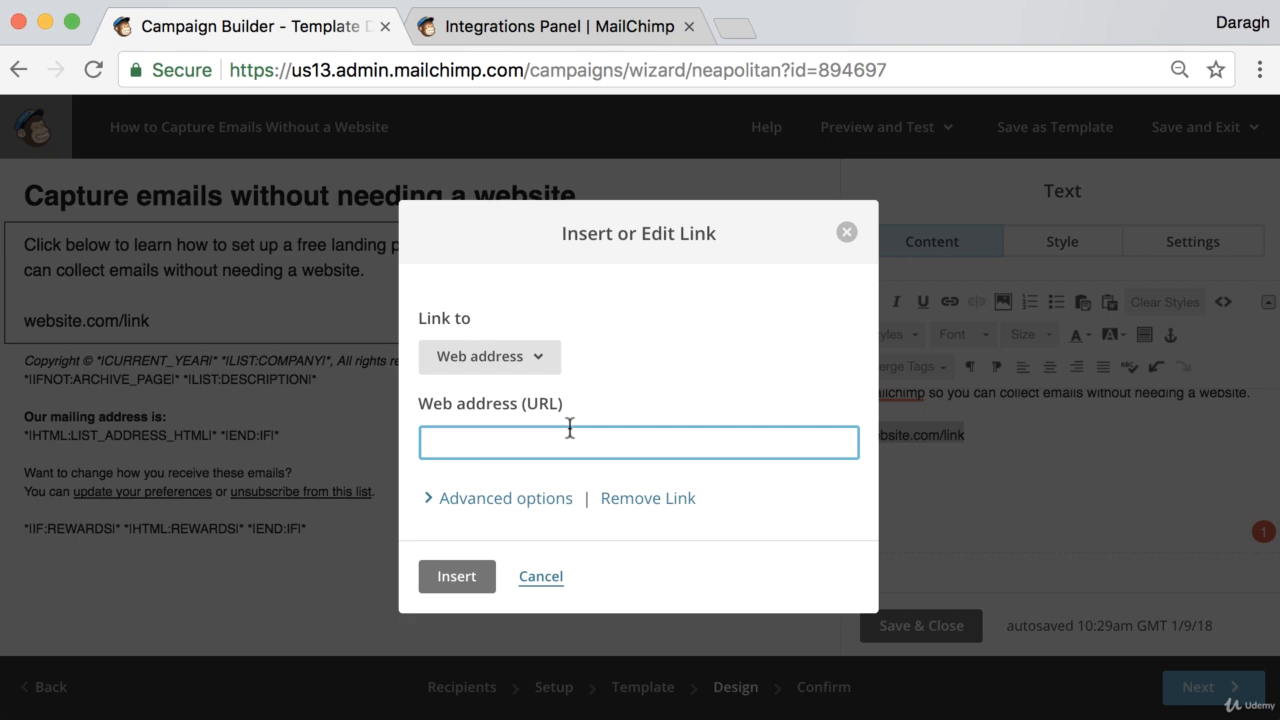
{"action": "type", "text": "website.com"}
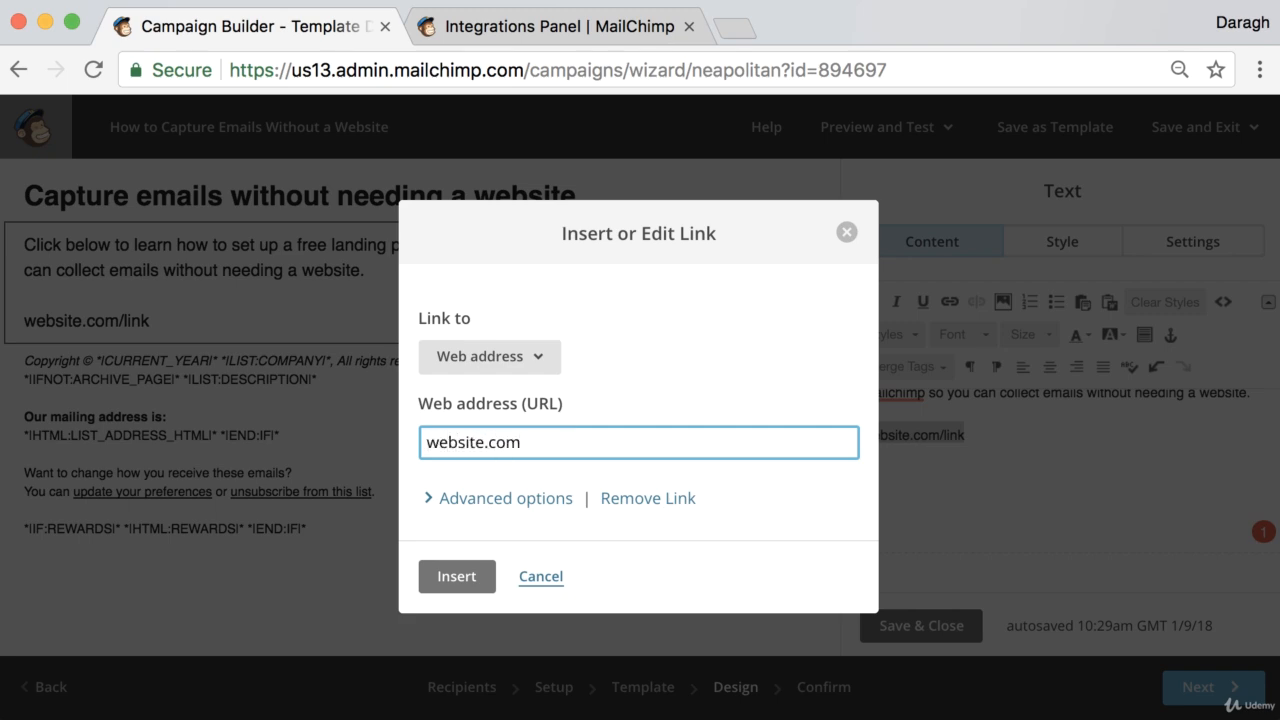
{"action": "type", "text": "/link"}
{"action": "left_click", "coordinate": [455, 574]}
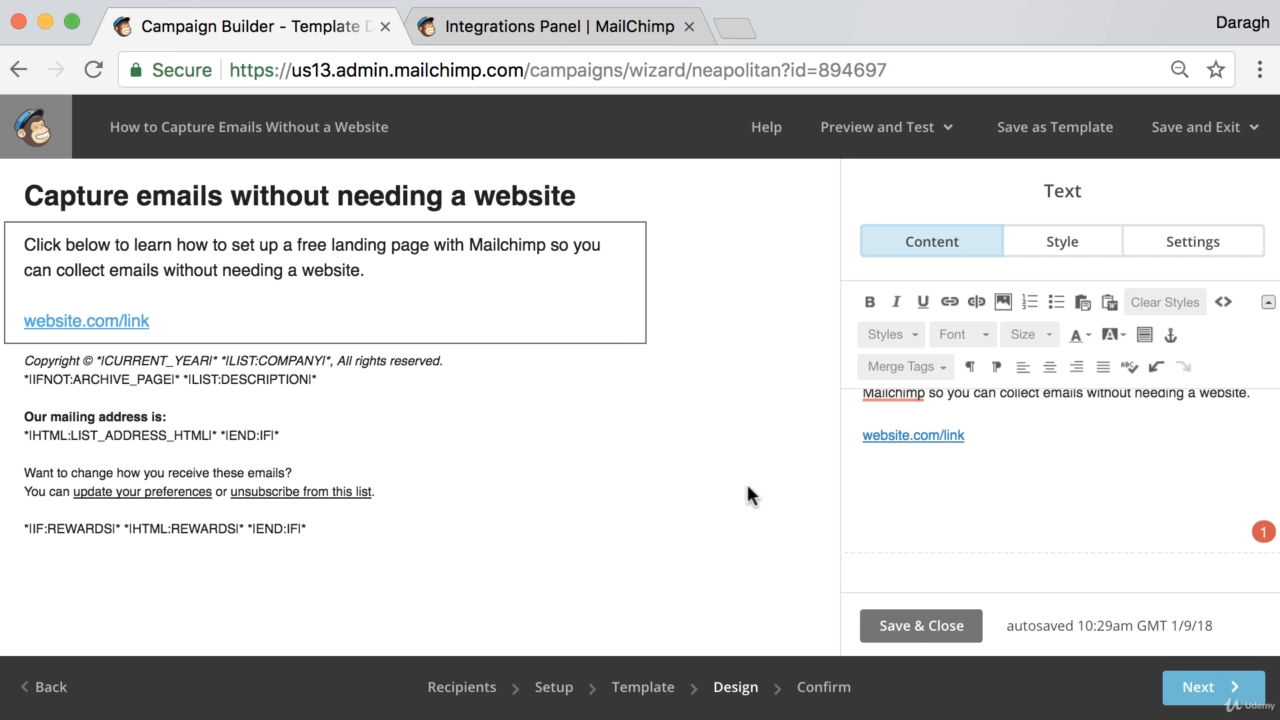
{"action": "left_click", "coordinate": [918, 625]}
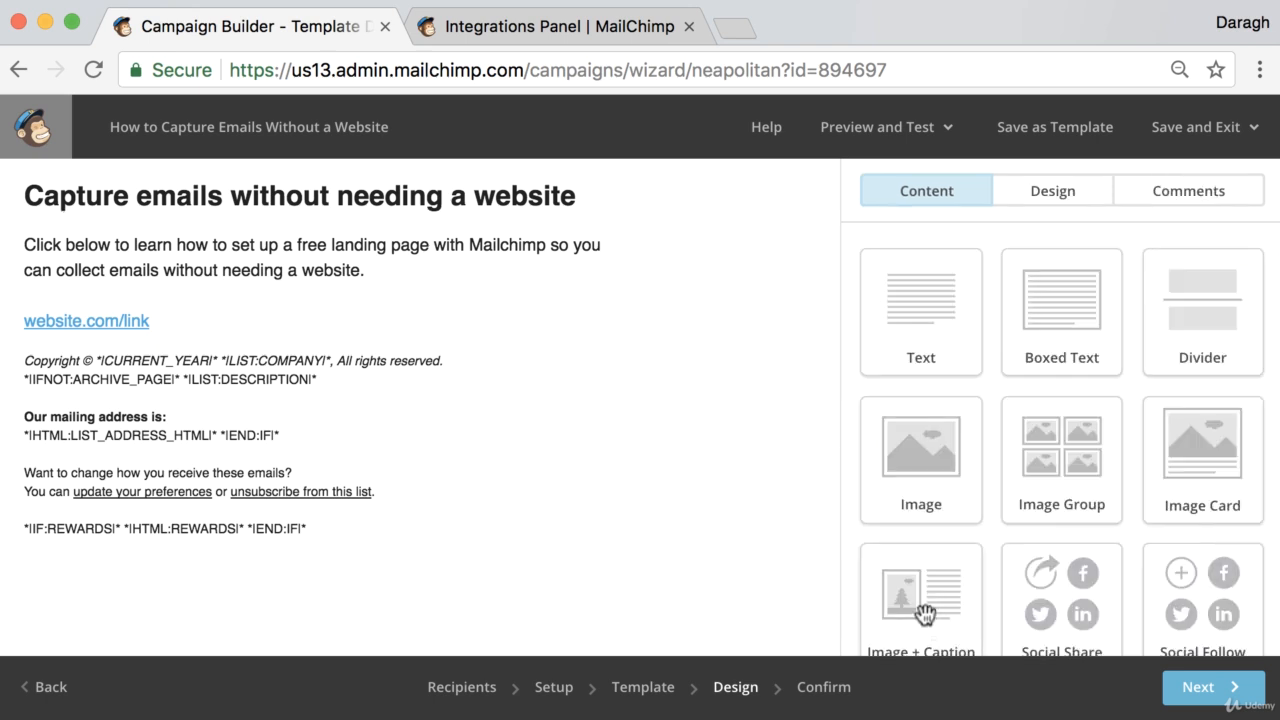
Add a Button block below the body text and set its label to "Learn More"
{"action": "scroll", "coordinate": [1061, 440], "scroll_direction": "down", "scroll_amount": 5}
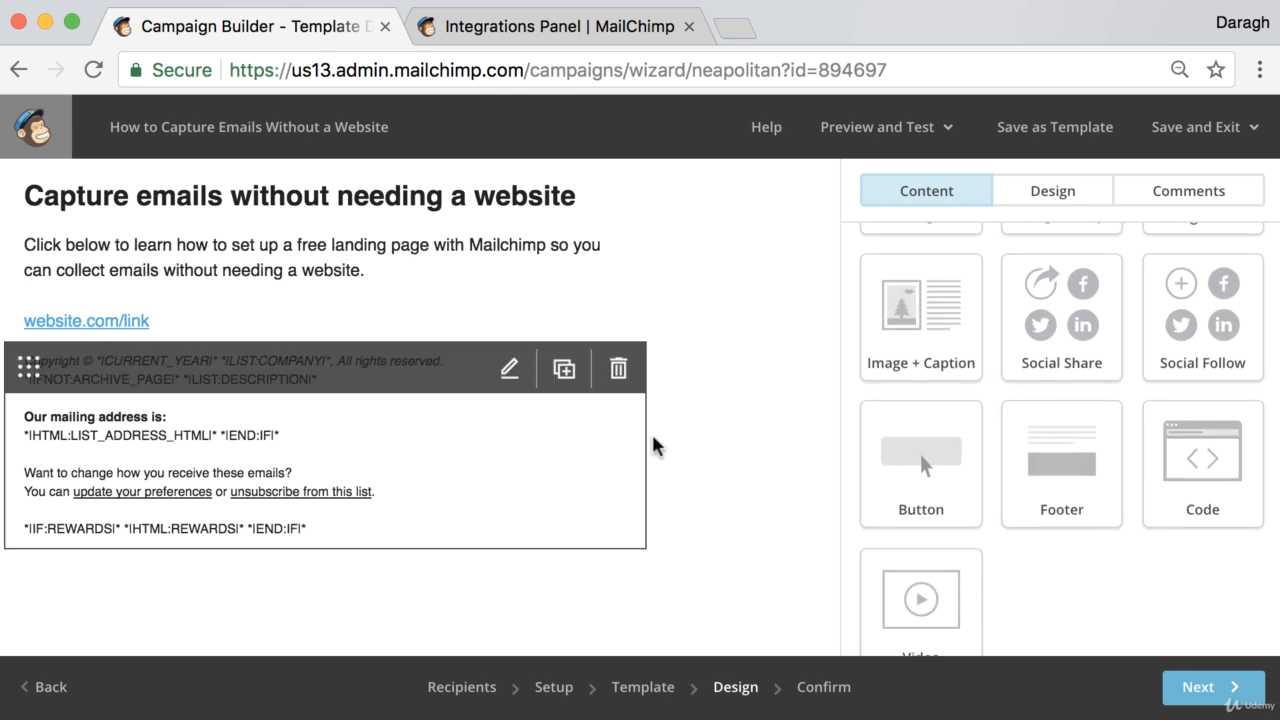
{"action": "left_click_drag", "start_coordinate": [921, 470], "coordinate": [388, 355]}
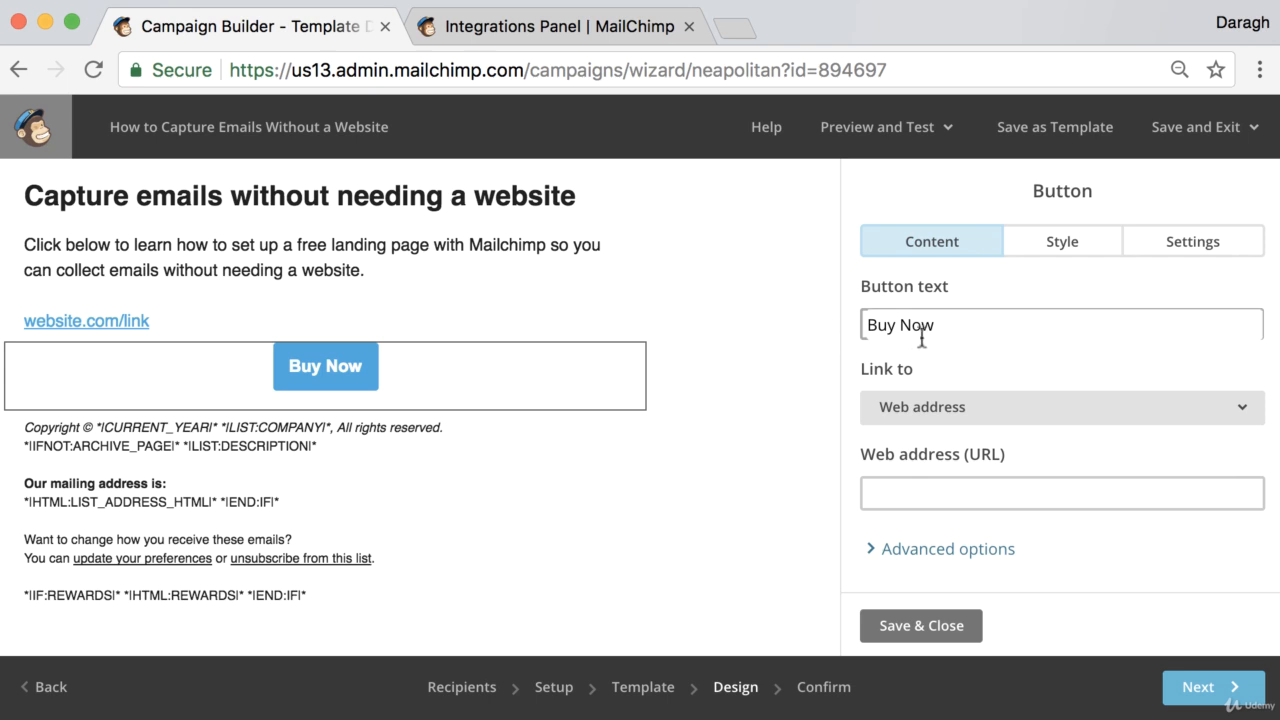
{"action": "left_click_drag", "start_coordinate": [936, 326], "coordinate": [842, 324]}
{"action": "type", "text": "Learn More"}
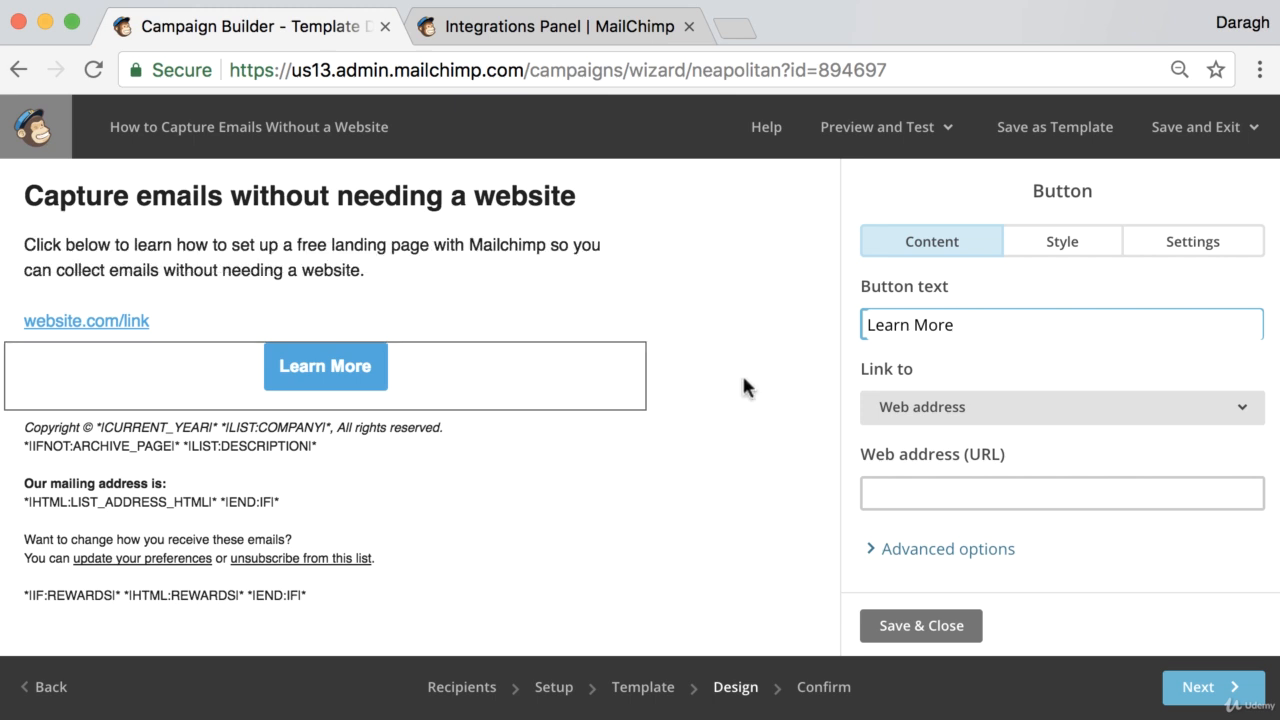
Set the button's web address to website.com/link and save the button
{"action": "left_click", "coordinate": [930, 488]}
{"action": "type", "text": "webs"}
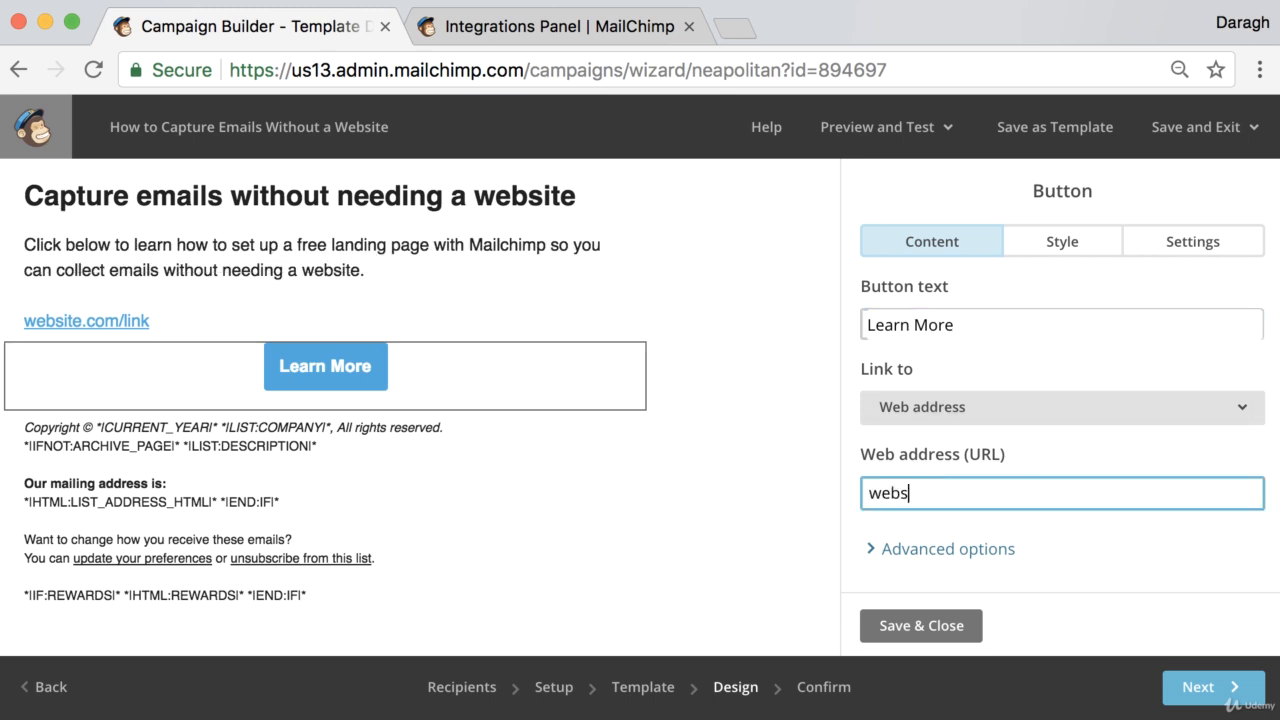
{"action": "type", "text": "ite.cin"}
{"action": "key", "text": "BackSpace"}
{"action": "key", "text": "BackSpace"}
{"action": "type", "text": "in"}
{"action": "key", "text": "BackSpace"}
{"action": "key", "text": "BackSpace"}
{"action": "type", "text": "om/lile"}
{"action": "key", "text": "BackSpace"}
{"action": "key", "text": "BackSpace"}
{"action": "type", "text": "nk"}
{"action": "left_click", "coordinate": [911, 626]}
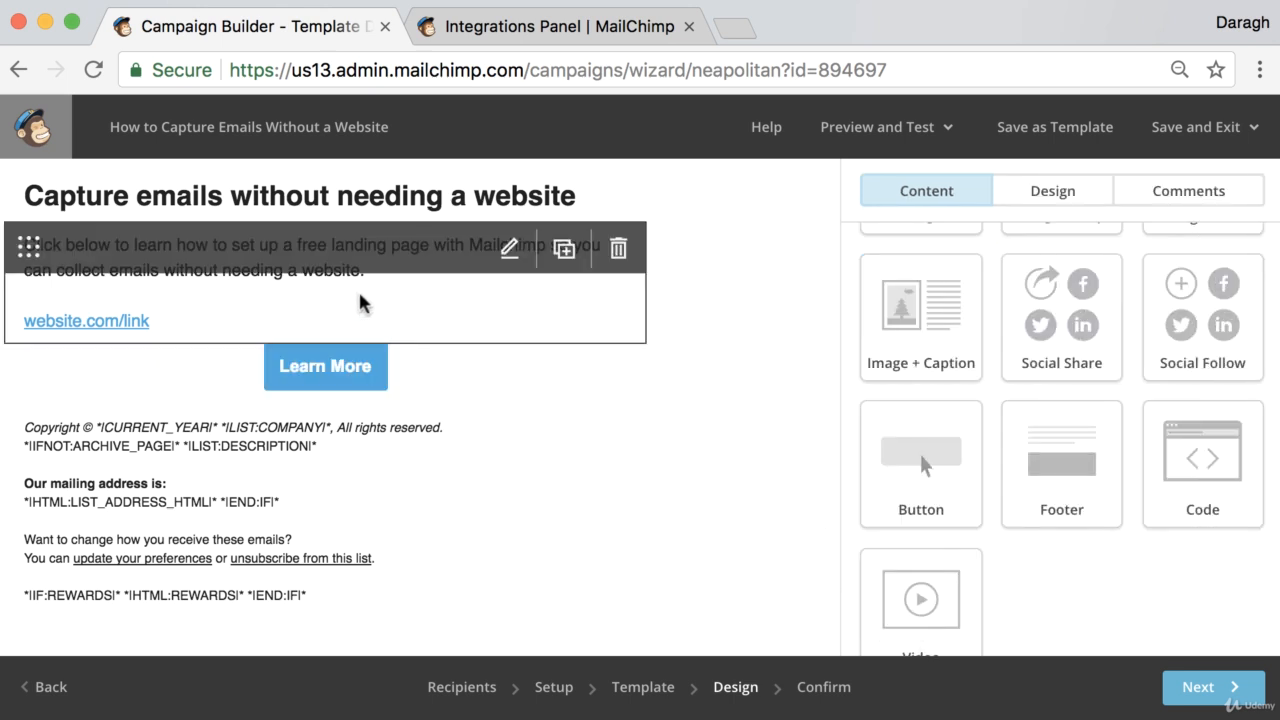
Delete the website.com/link line from the body text block and save it
{"action": "left_click", "coordinate": [360, 303]}
{"action": "left_click_drag", "start_coordinate": [983, 479], "coordinate": [840, 477]}
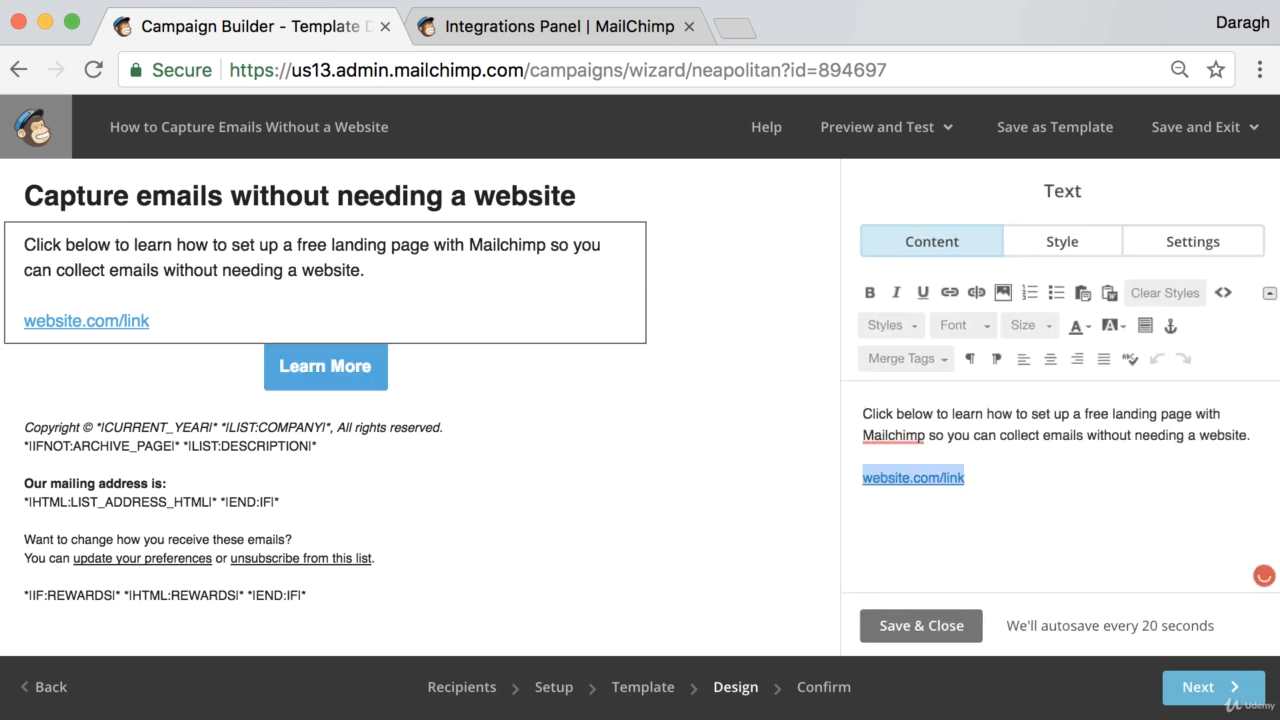
{"action": "key", "text": "BackSpace"}
{"action": "key", "text": "BackSpace"}
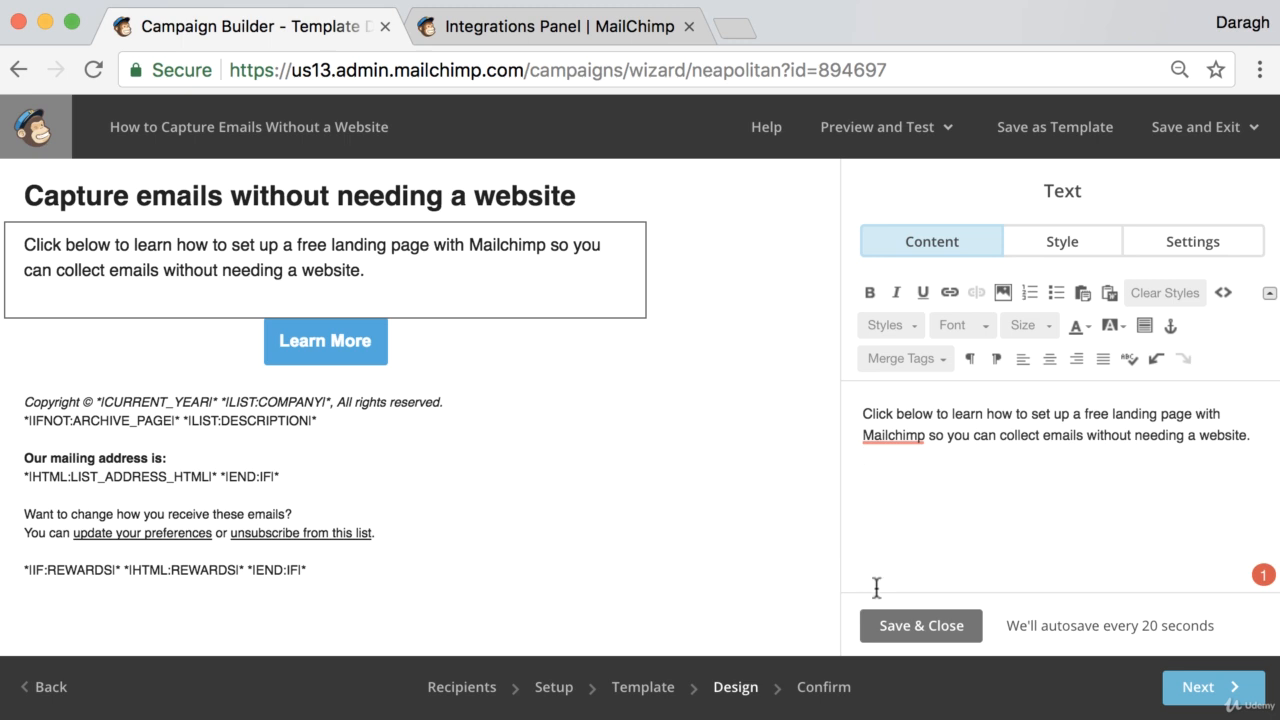
{"action": "left_click", "coordinate": [944, 626]}
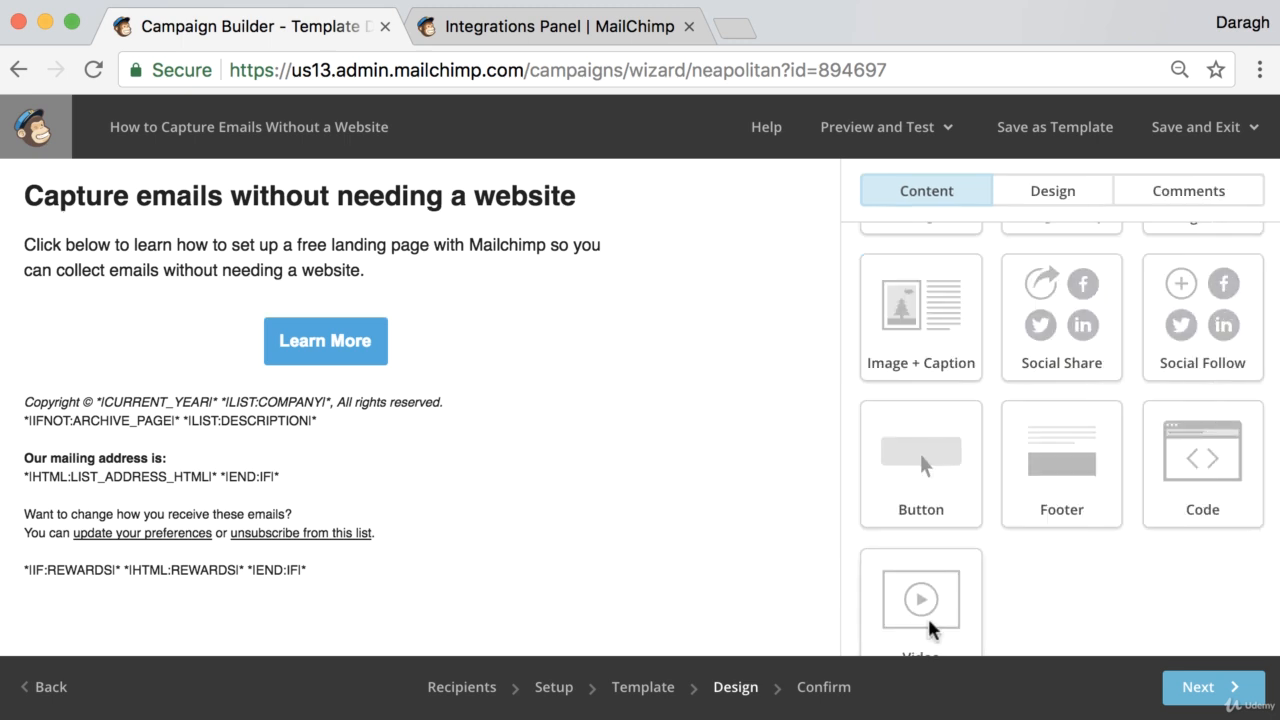
Proceed to the confirmation page, review the campaign checklist, and close the Integrations tab
{"action": "left_click", "coordinate": [1190, 690]}
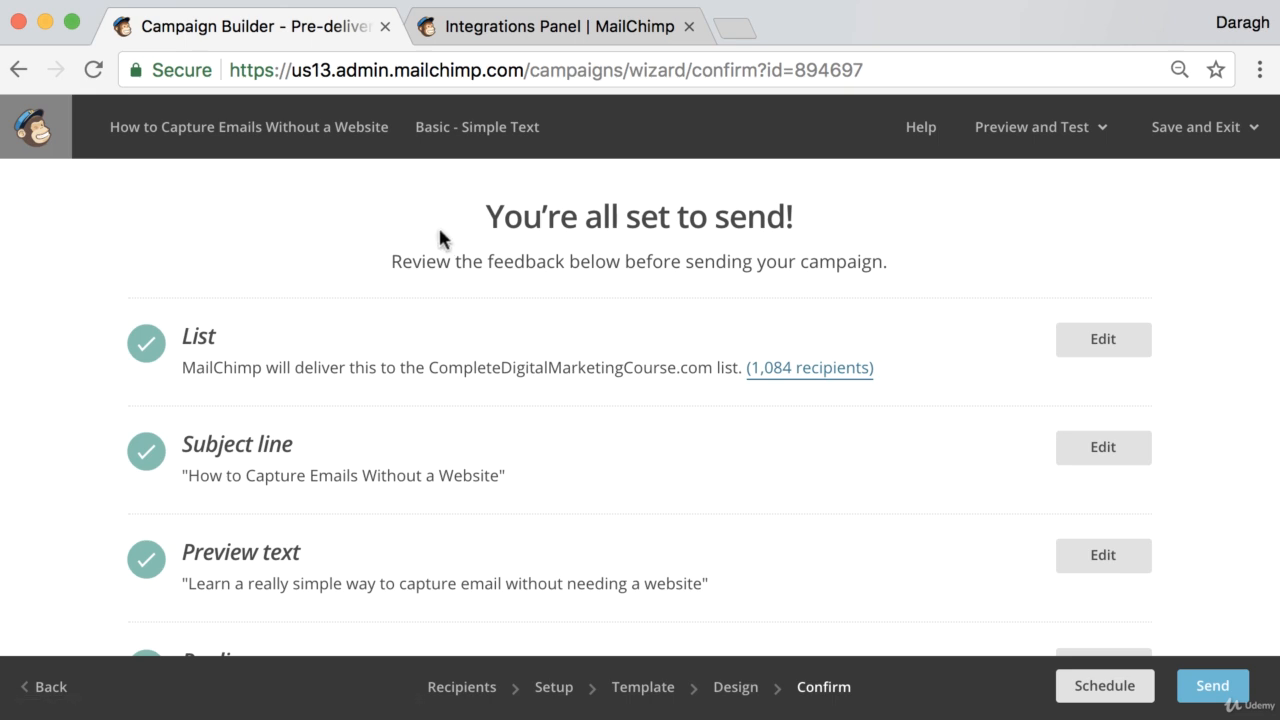
{"action": "left_click_drag", "start_coordinate": [485, 212], "coordinate": [857, 228]}
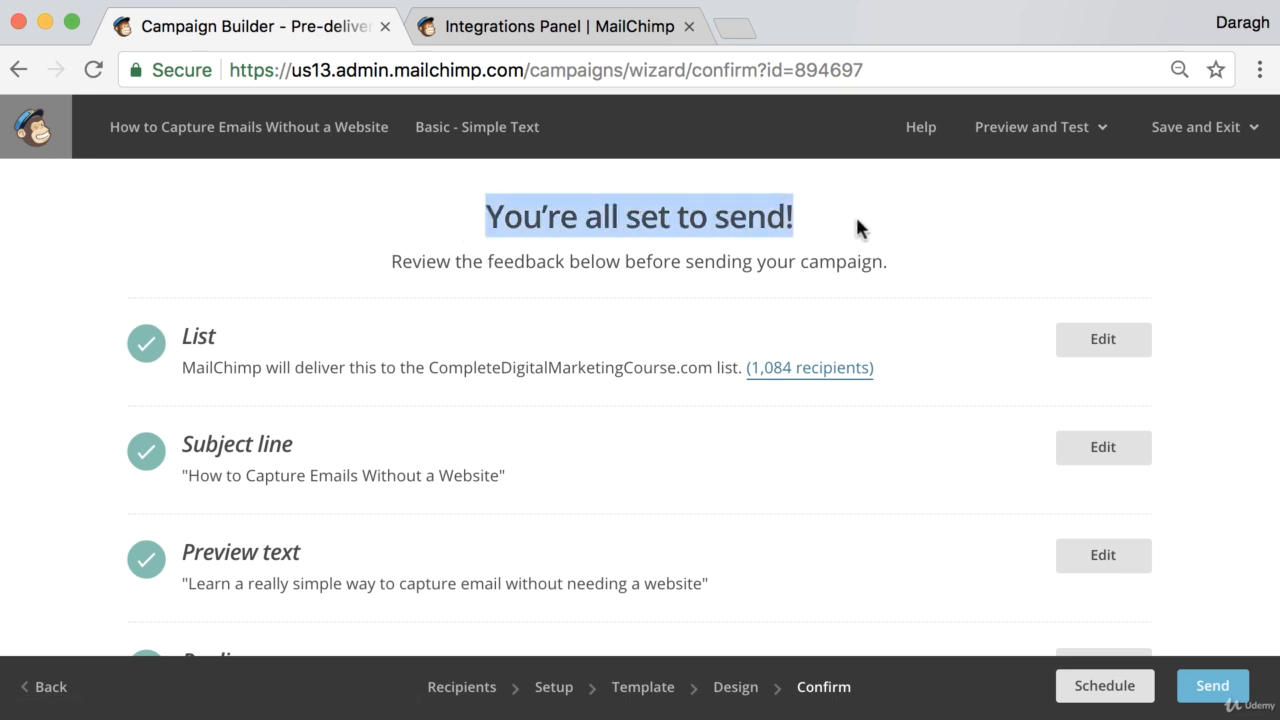
{"action": "scroll", "coordinate": [437, 380], "scroll_direction": "down", "scroll_amount": 3}
{"action": "scroll", "coordinate": [439, 388], "scroll_direction": "up", "scroll_amount": 2}
{"action": "scroll", "coordinate": [439, 388], "scroll_direction": "up", "scroll_amount": 1}
{"action": "left_click", "coordinate": [688, 28]}
{"action": "left_click", "coordinate": [1006, 229]}
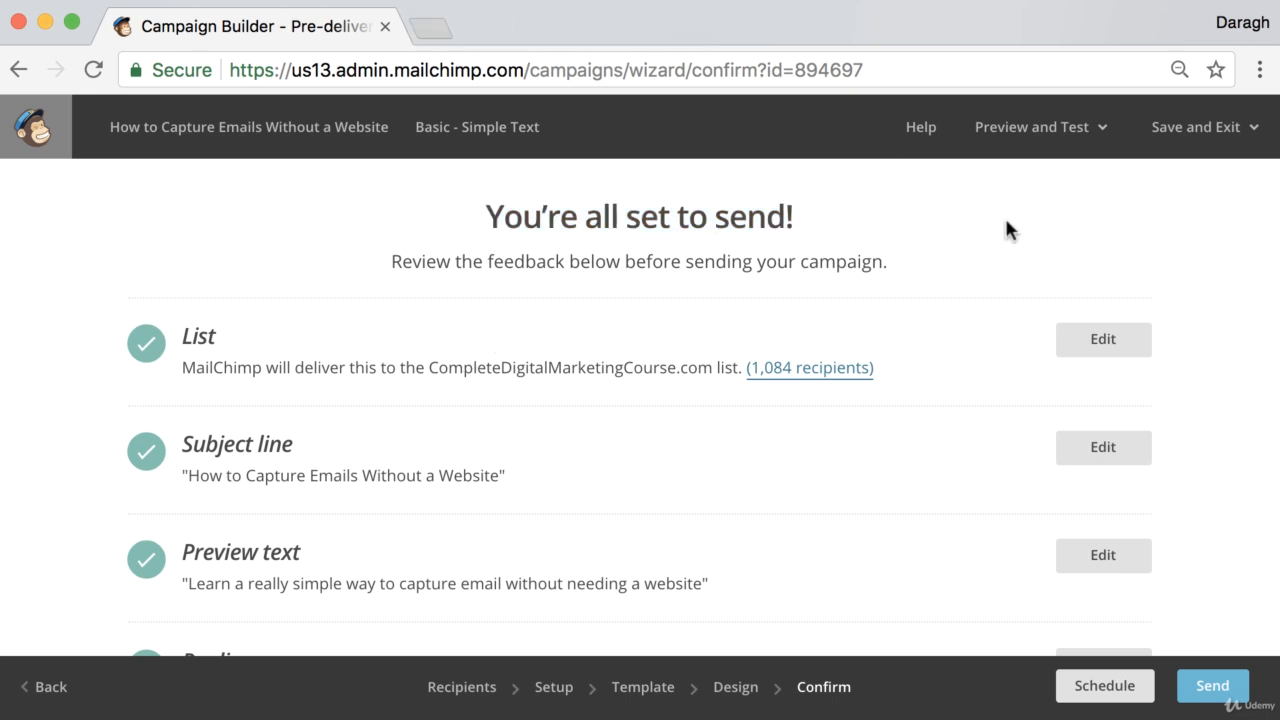
Send a test email of the campaign to the pre-filled recipient address and dismiss the confirmation
{"action": "scroll", "coordinate": [1006, 229], "scroll_direction": "down", "scroll_amount": 1}
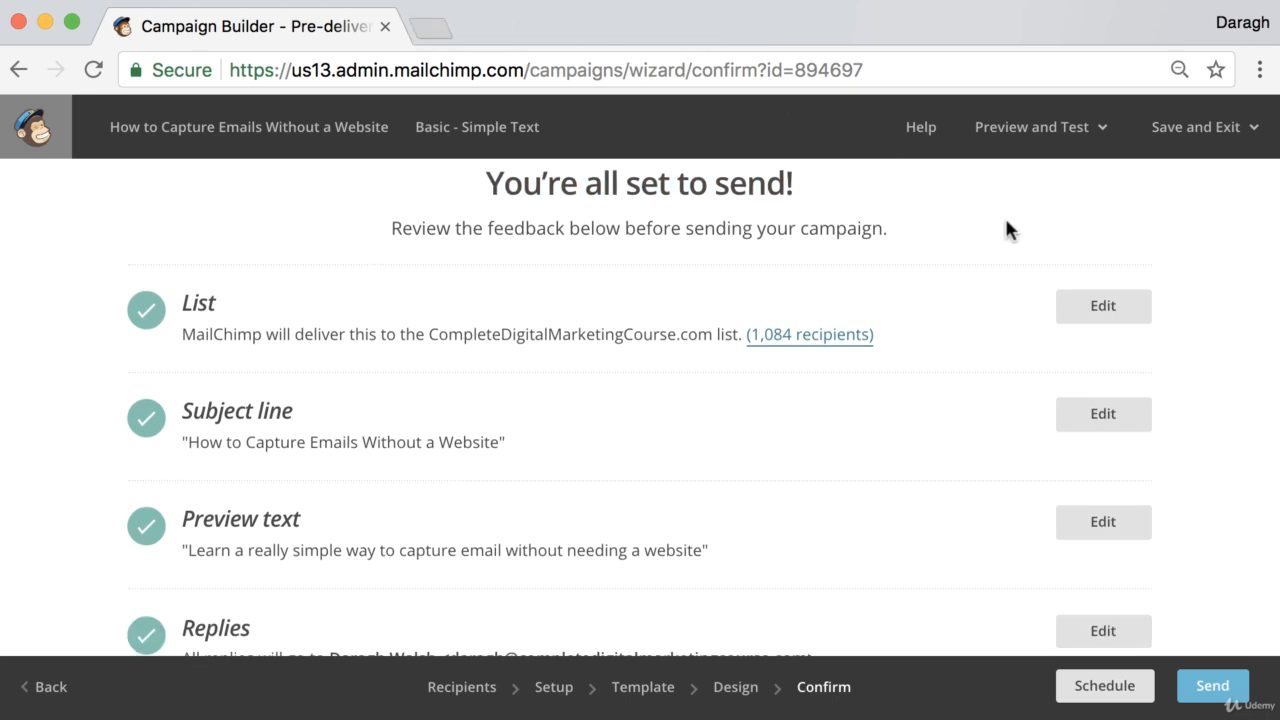
{"action": "left_click", "coordinate": [1078, 139]}
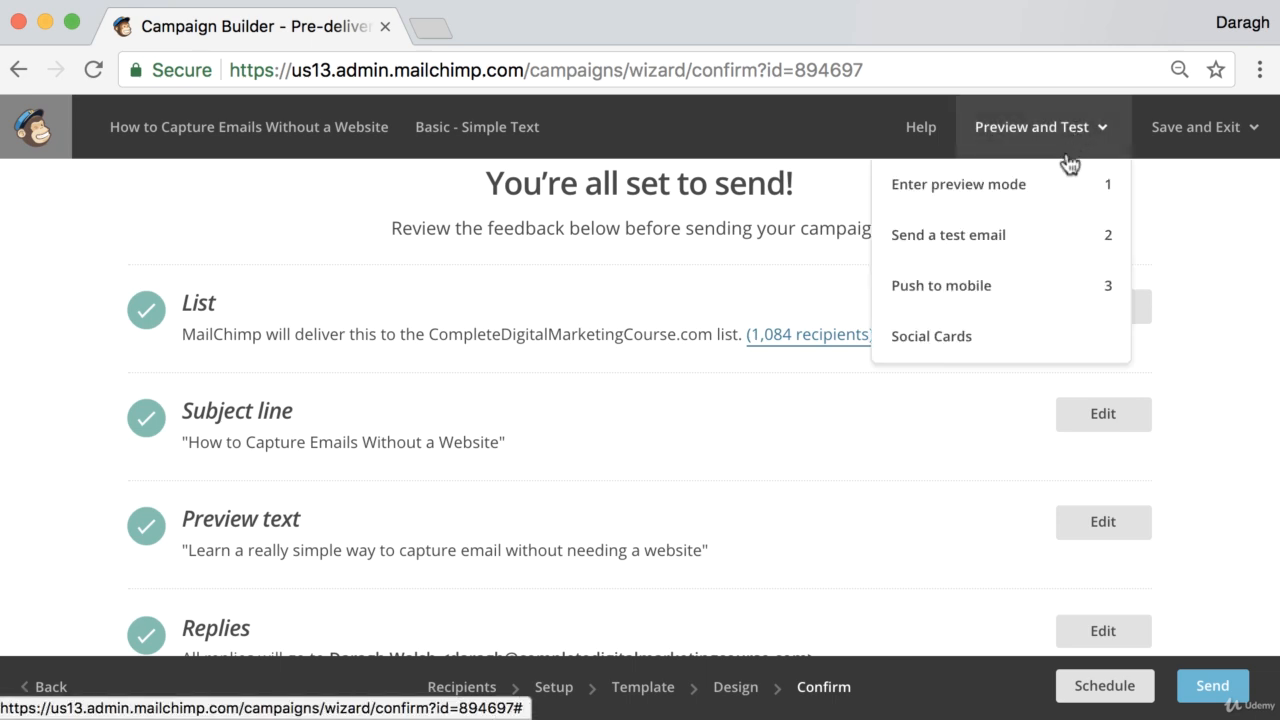
{"action": "left_click", "coordinate": [1010, 241]}
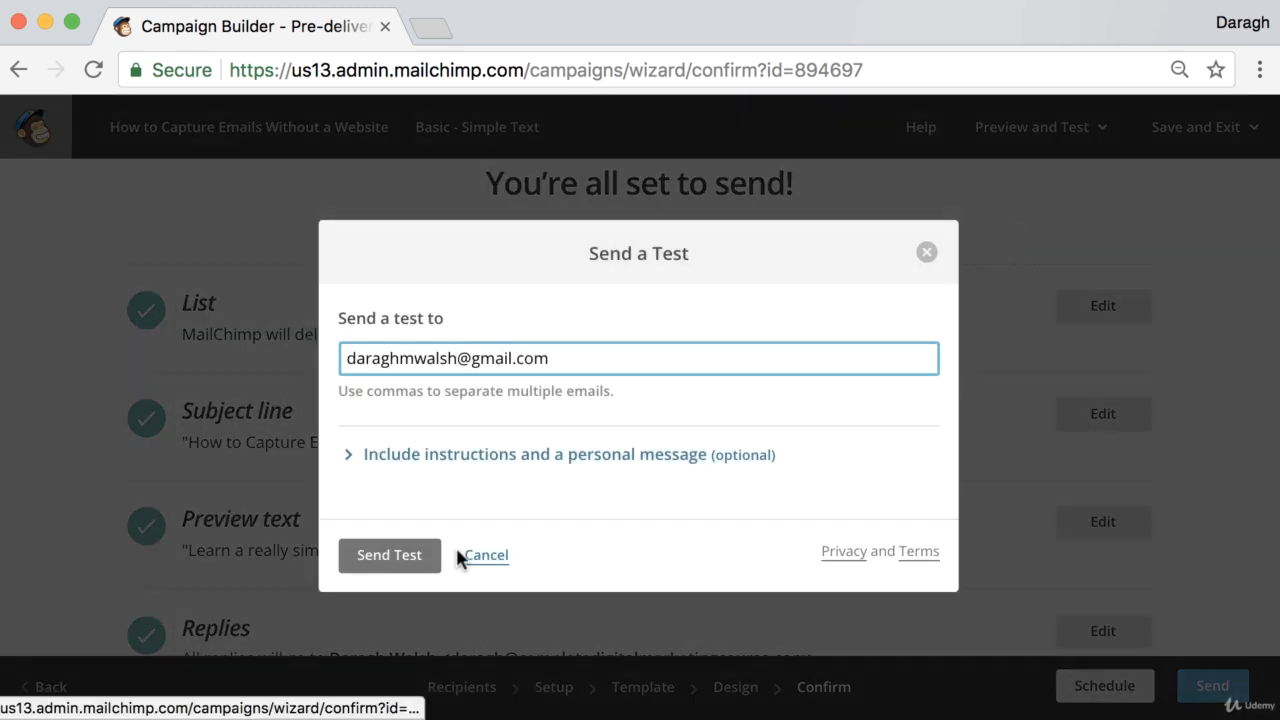
{"action": "left_click", "coordinate": [386, 558]}
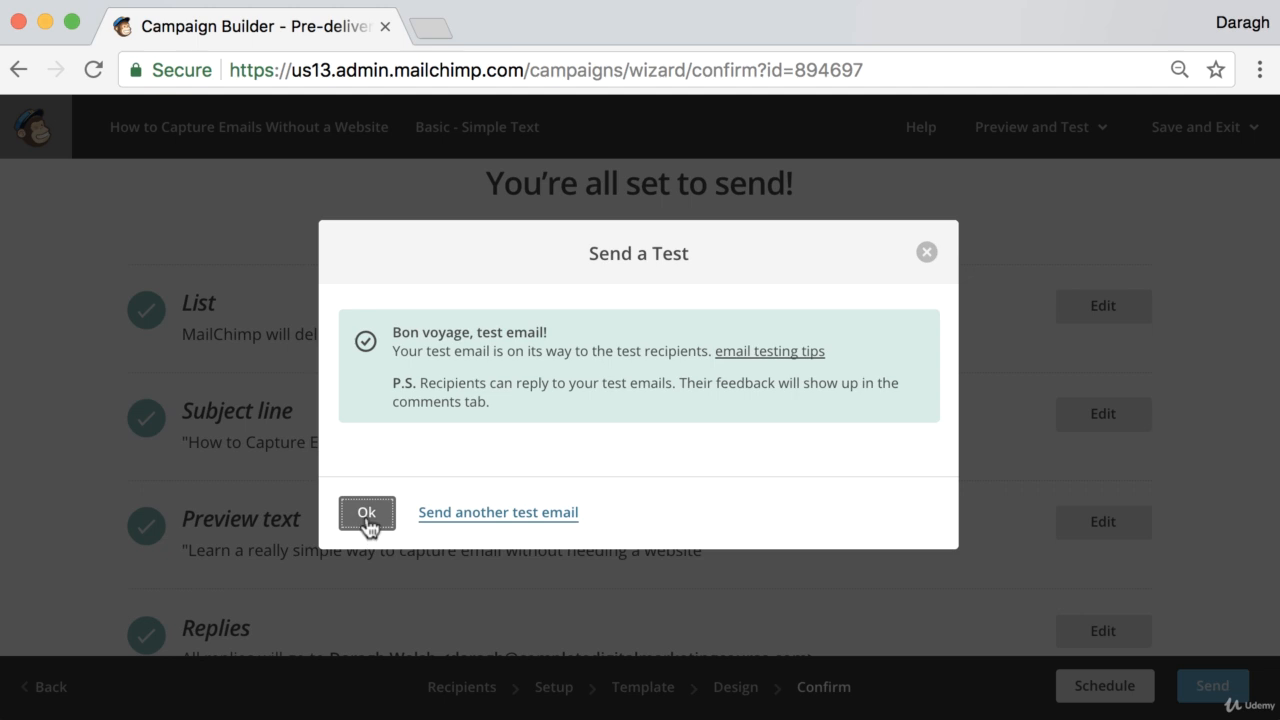
{"action": "left_click", "coordinate": [367, 514]}
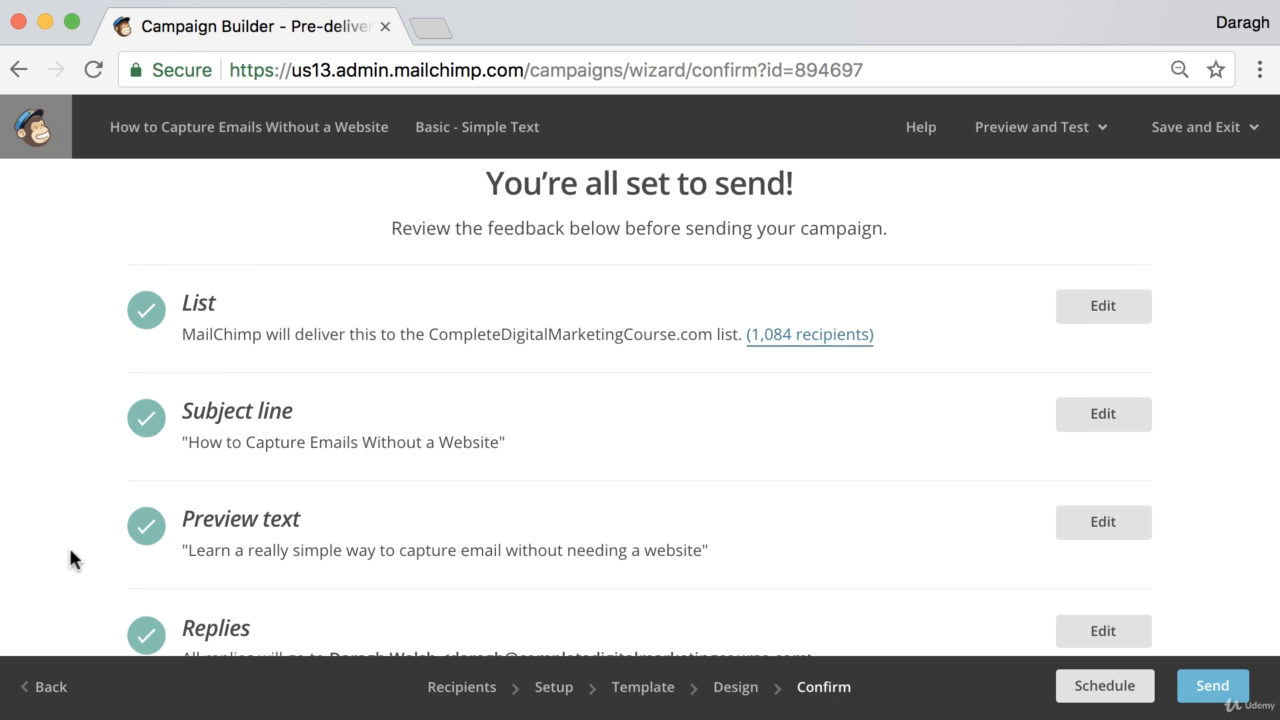
Open Gmail in a new tab and open the received [Test] How to Capture Emails Without a Website message
{"action": "left_click", "coordinate": [430, 28]}
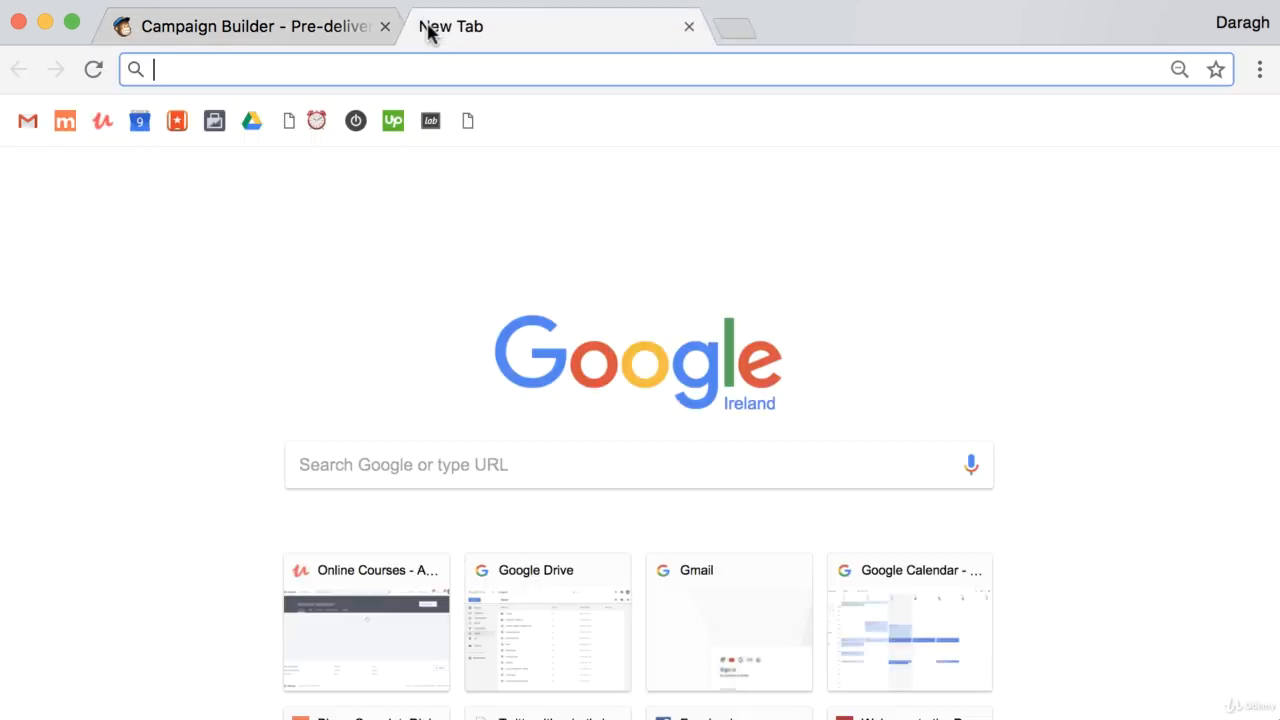
{"action": "type", "text": "gmail.c"}
{"action": "key", "text": "Return"}
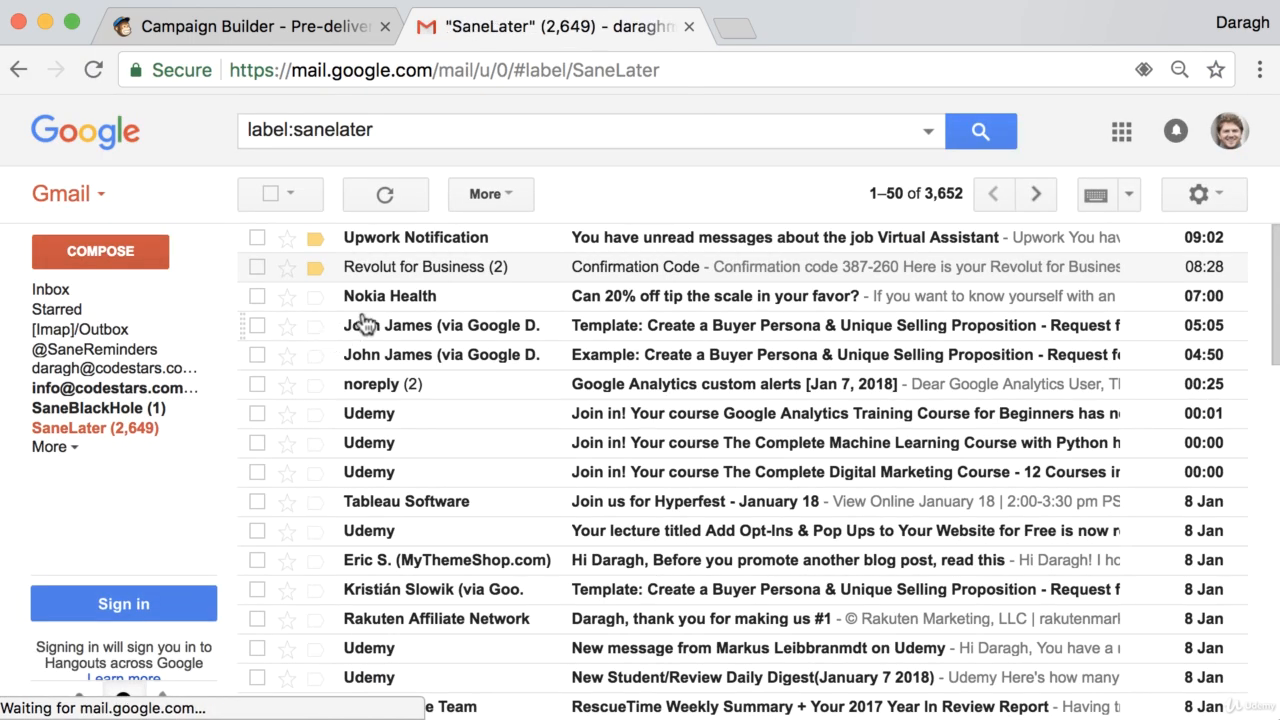
{"action": "left_click", "coordinate": [92, 70]}
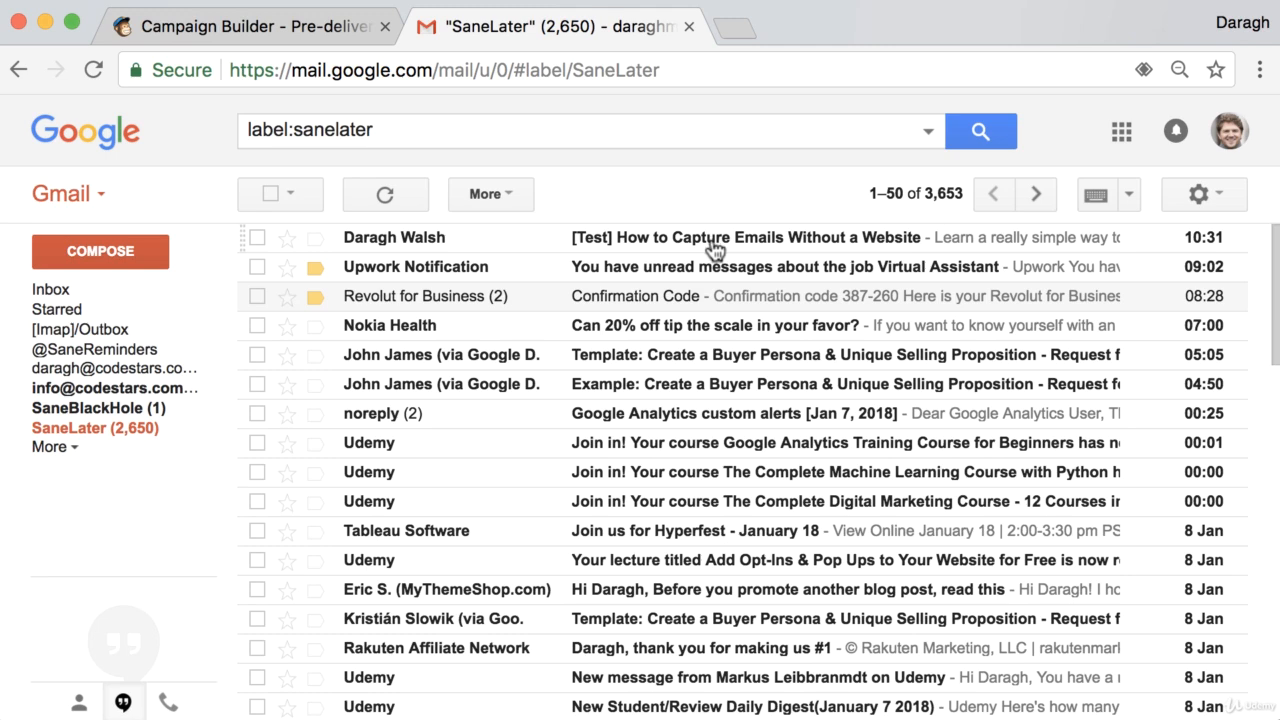
{"action": "left_click", "coordinate": [714, 248]}
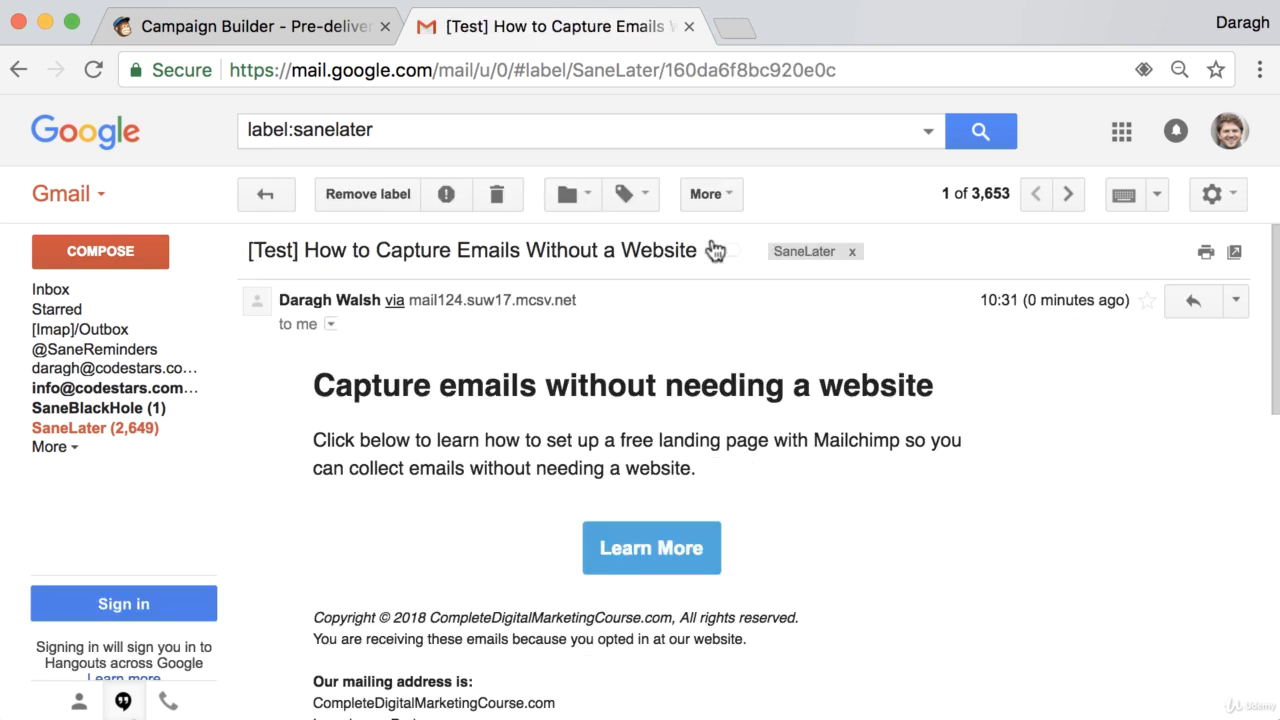
Check the test email's content and follow its Learn More button link, then return to the email
{"action": "scroll", "coordinate": [695, 400], "scroll_direction": "down", "scroll_amount": 5}
{"action": "scroll", "coordinate": [697, 402], "scroll_direction": "up", "scroll_amount": 1}
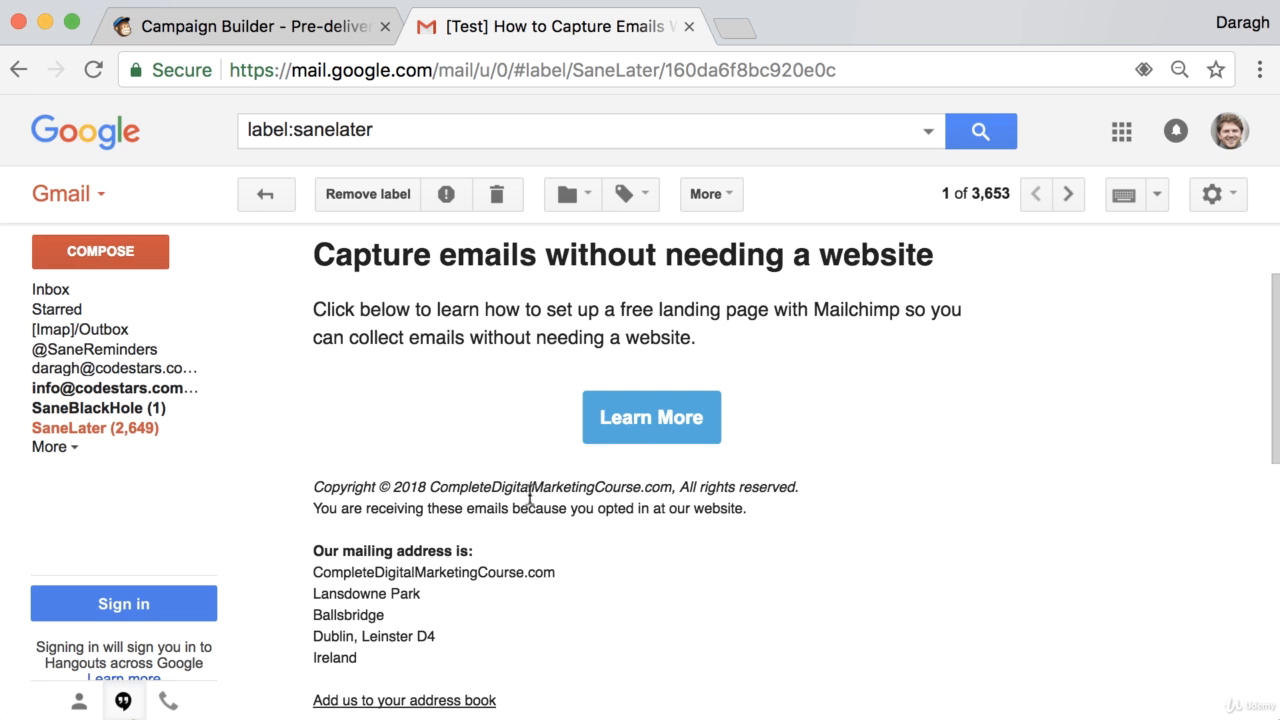
{"action": "left_click", "coordinate": [658, 420]}
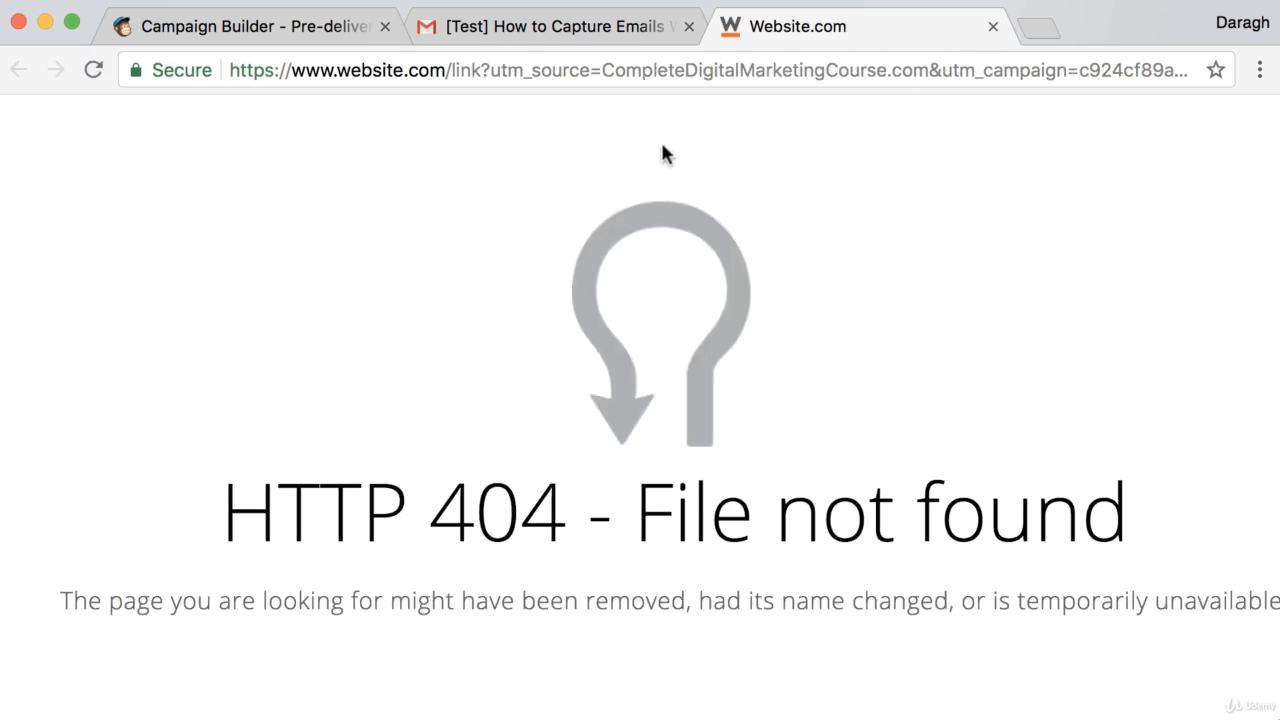
{"action": "left_click", "coordinate": [603, 30]}
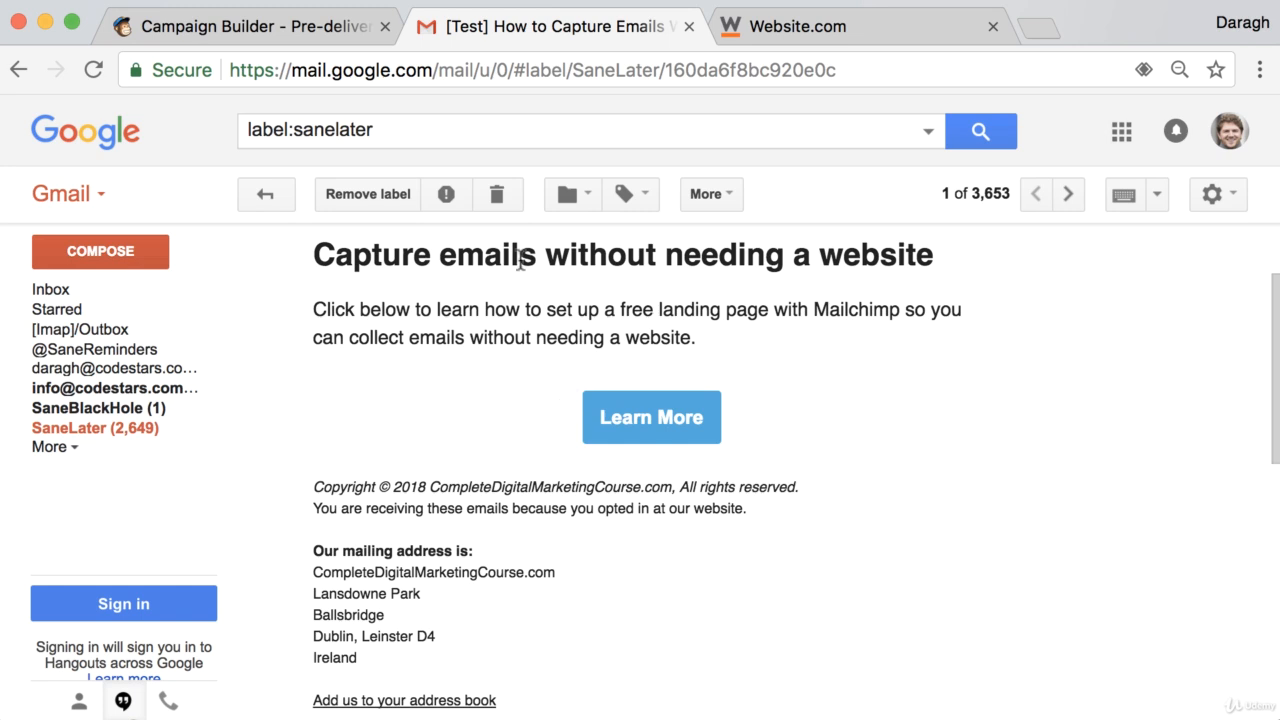
{"action": "left_click", "coordinate": [340, 29]}
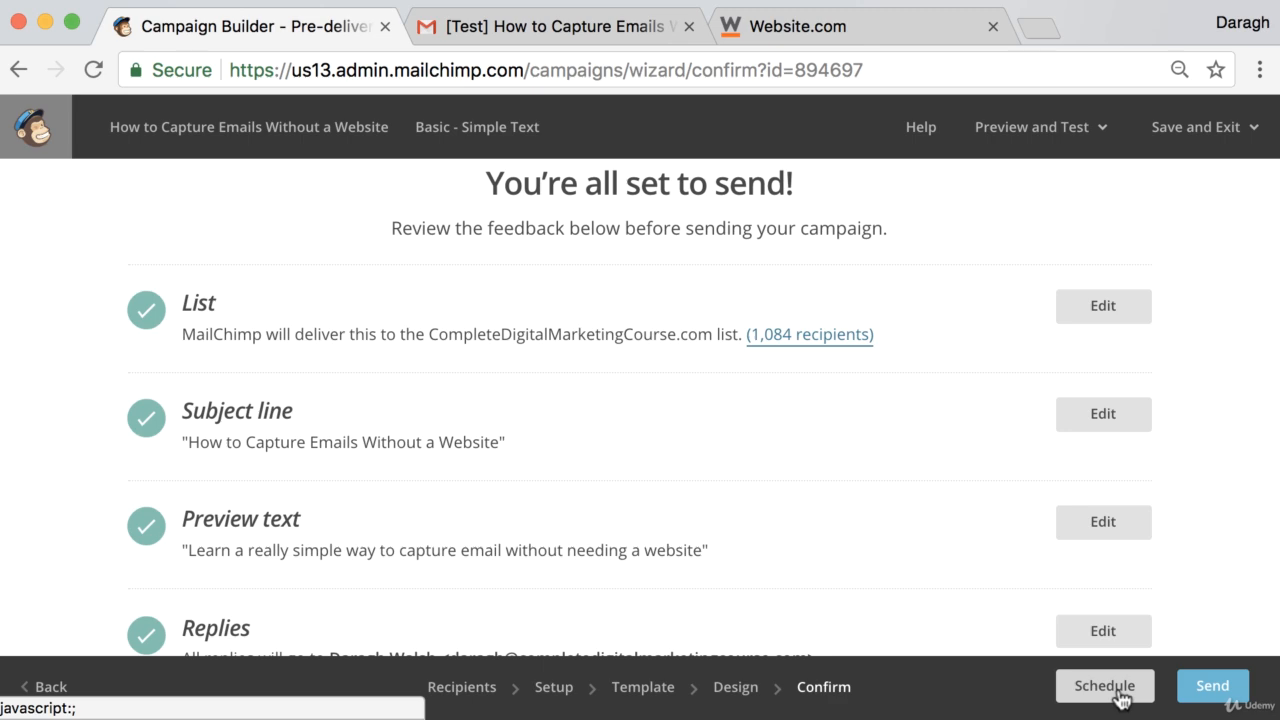
{"action": "left_click", "coordinate": [1212, 690]}
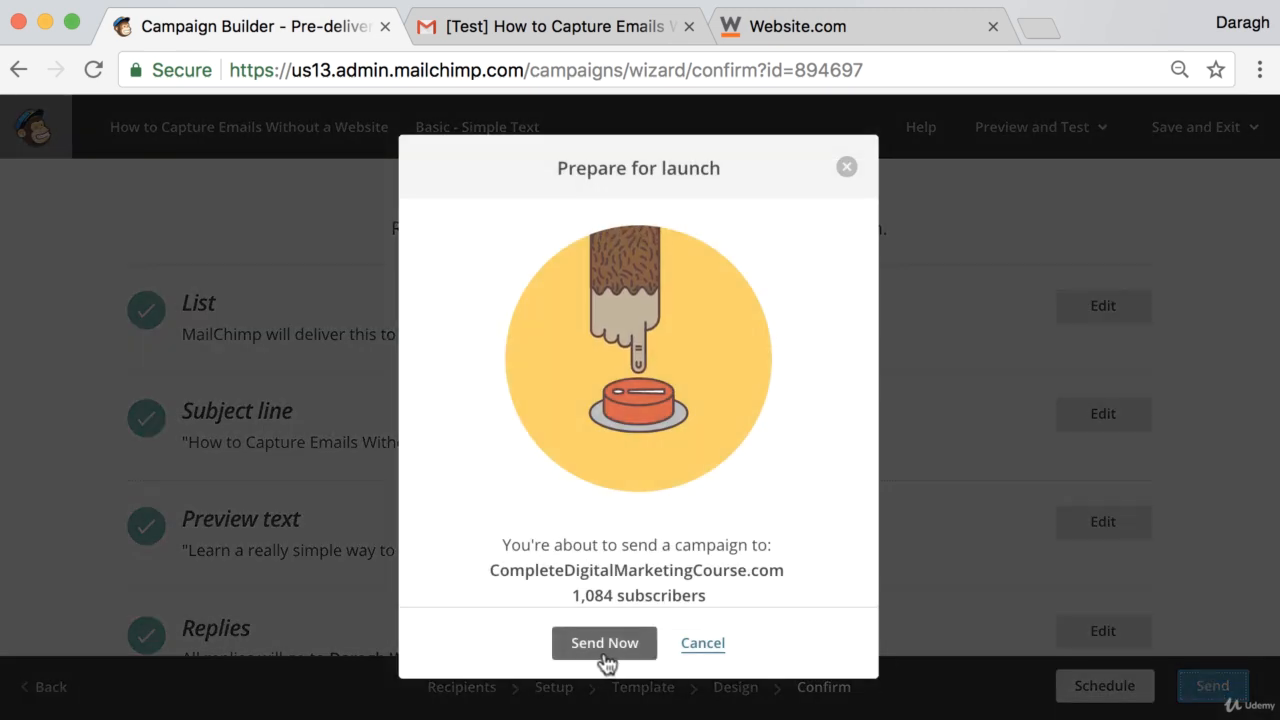
{"action": "left_click", "coordinate": [847, 169]}
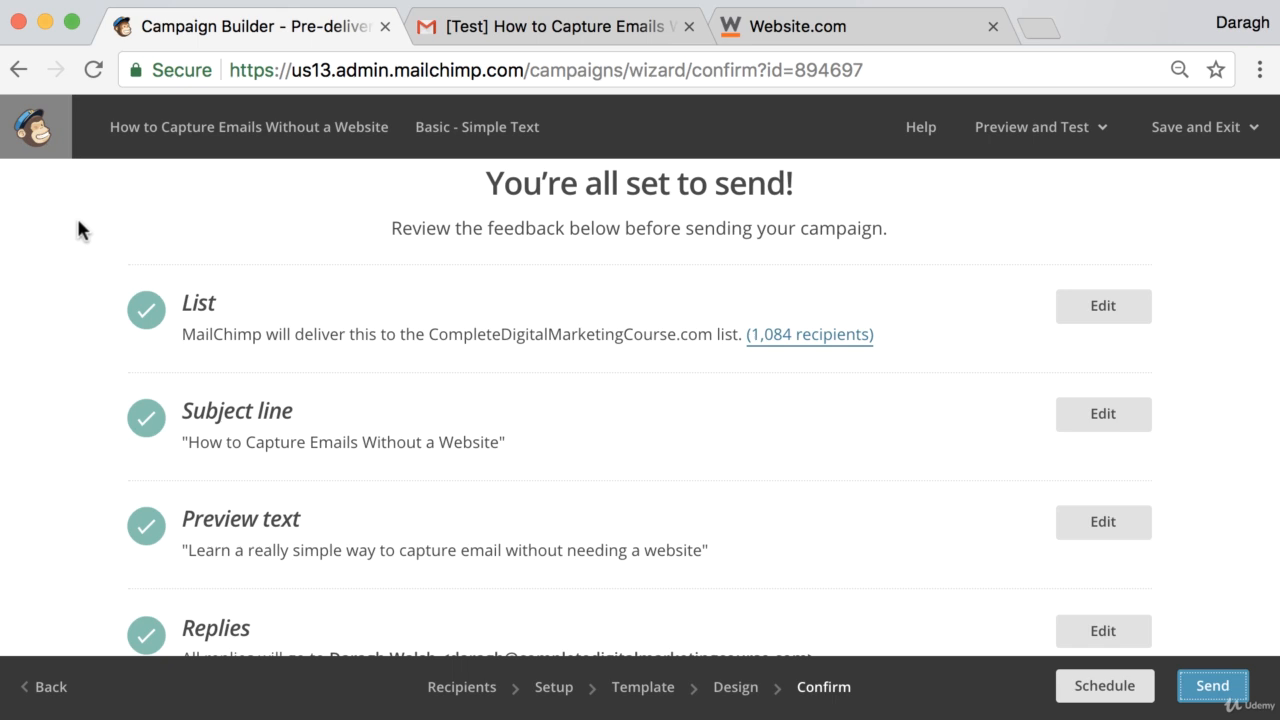
{"action": "left_click", "coordinate": [1075, 134]}
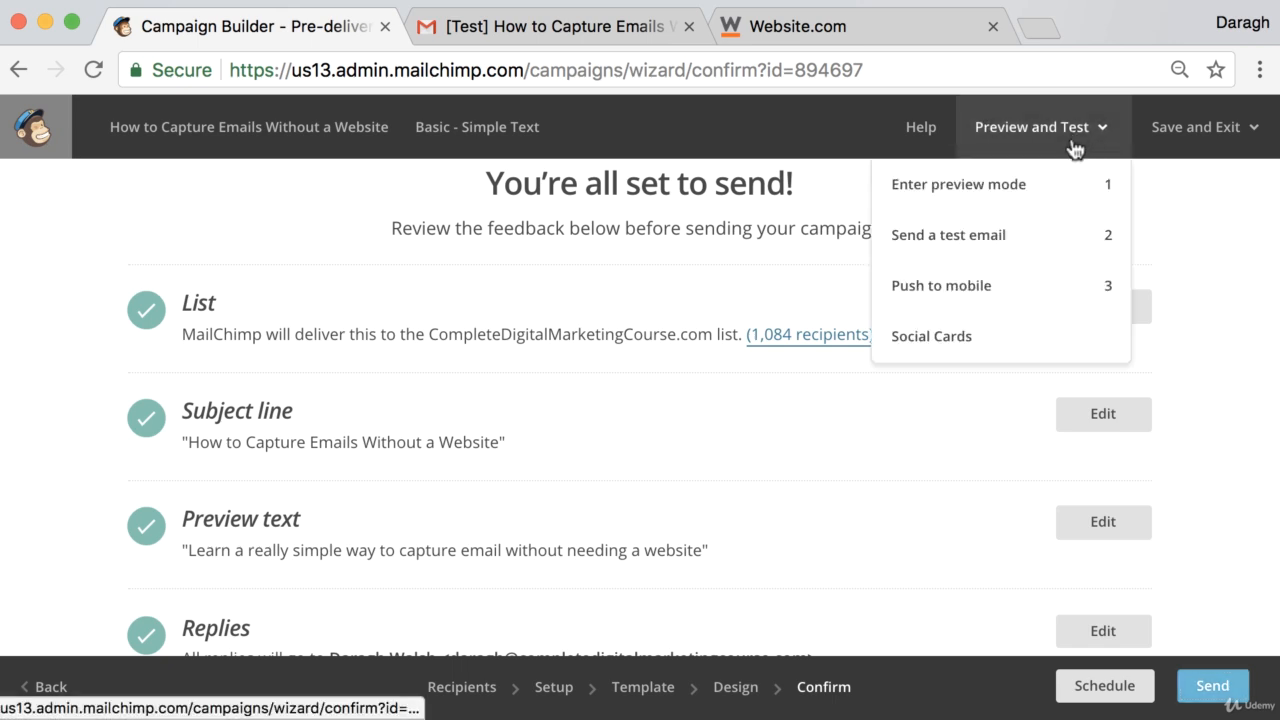
{"action": "left_click", "coordinate": [1200, 224]}
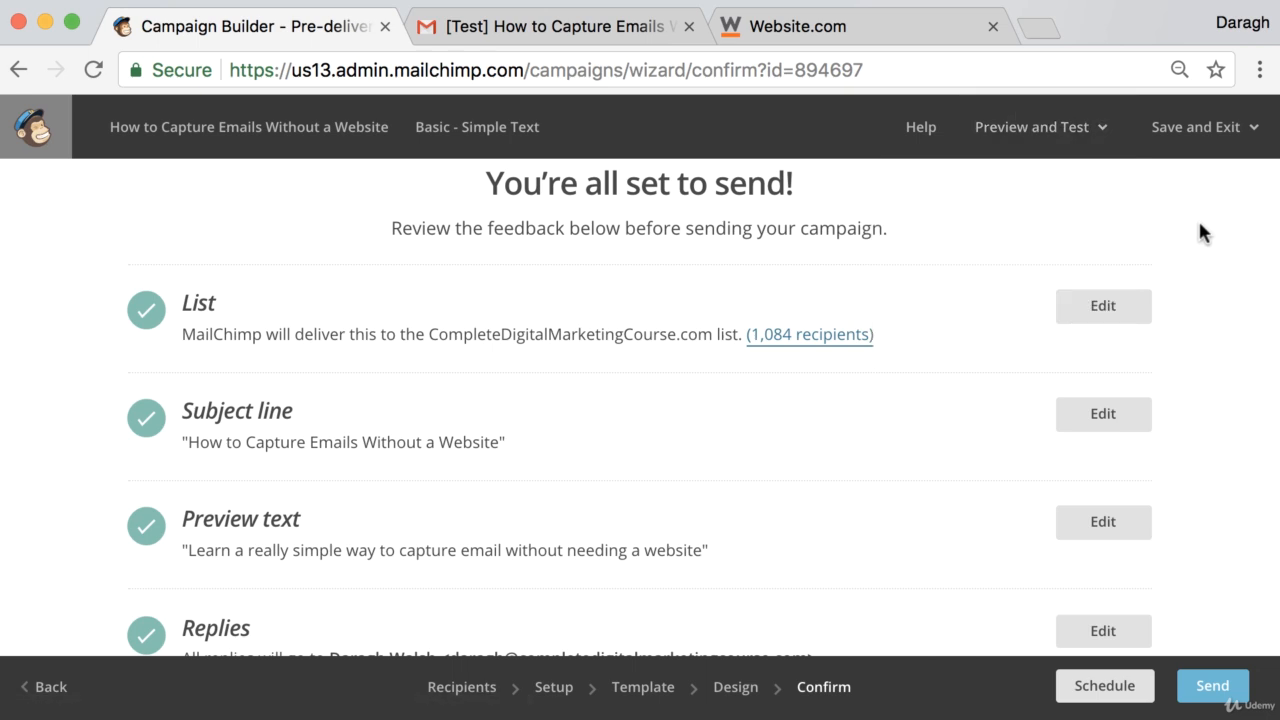